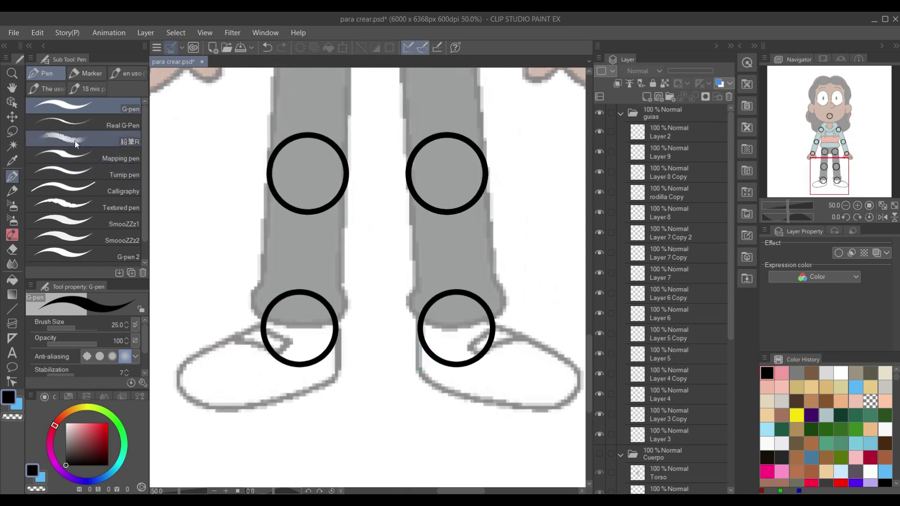
Step: Duplicate Layer 5, which holds the ankle circle of the right-hand leg in the drawing
{"action": "left_click", "coordinate": [10, 89]}
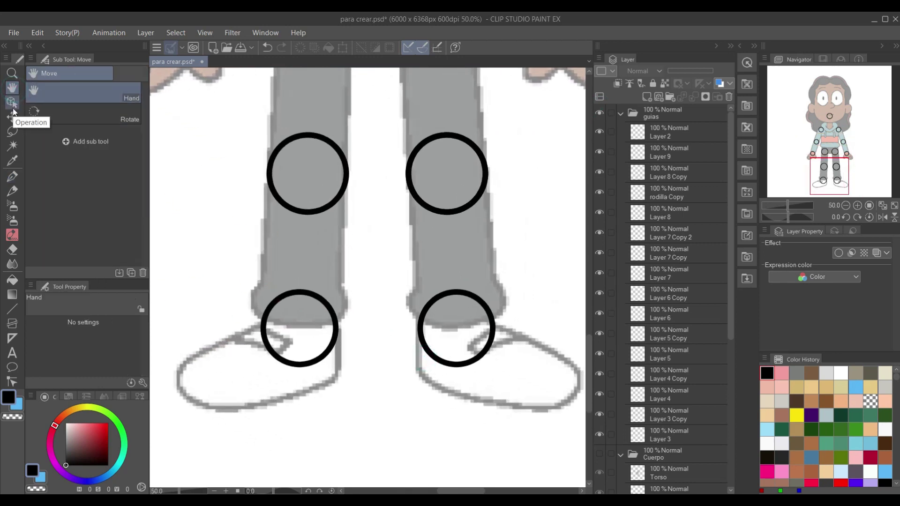
{"action": "left_click", "coordinate": [12, 103]}
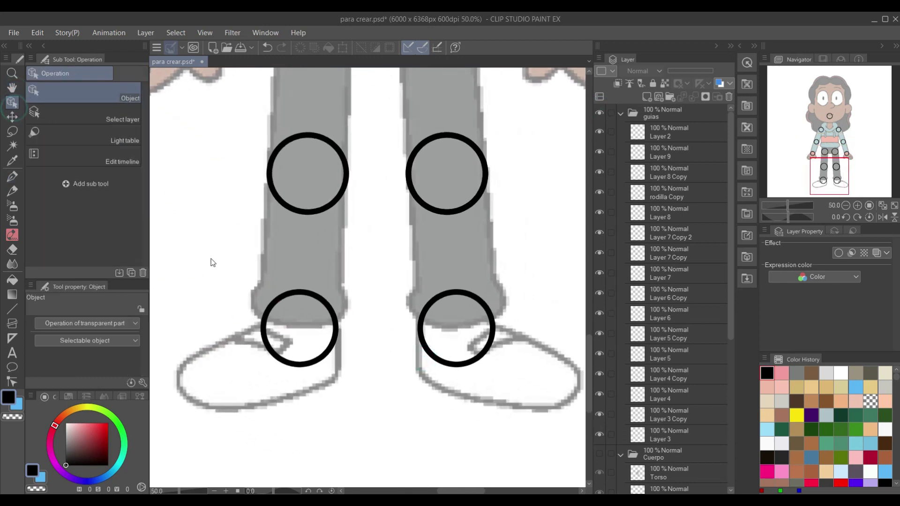
{"action": "left_click", "coordinate": [463, 367]}
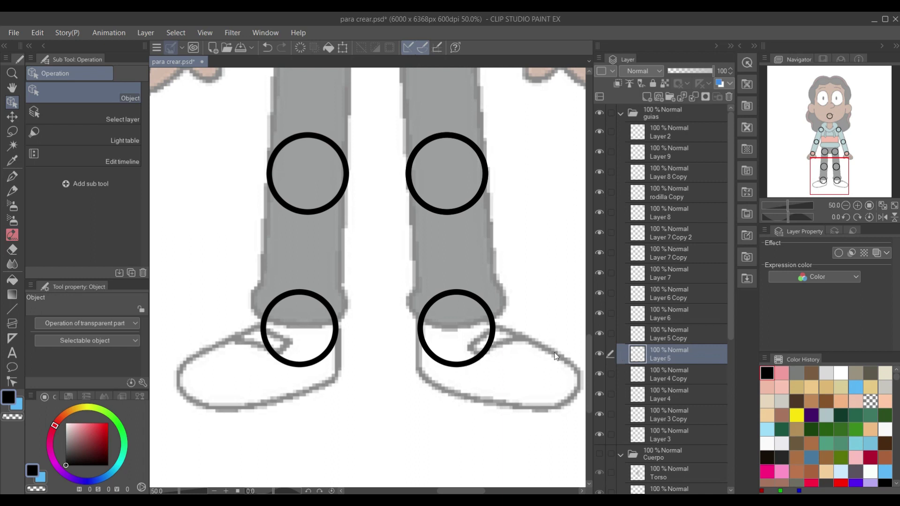
{"action": "left_click", "coordinate": [600, 355]}
{"action": "left_click", "coordinate": [600, 355]}
{"action": "right_click", "coordinate": [669, 353]}
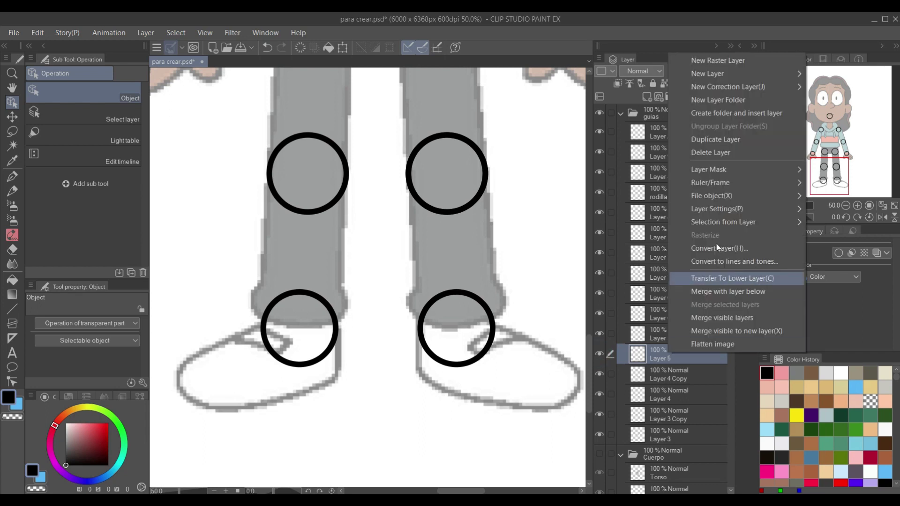
{"action": "left_click", "coordinate": [716, 140]}
Step: Rename the duplicated ankle circle layer as pie and move it into the Cuerpo folder above Torso
{"action": "double_click", "coordinate": [663, 360]}
{"action": "type", "text": "P"}
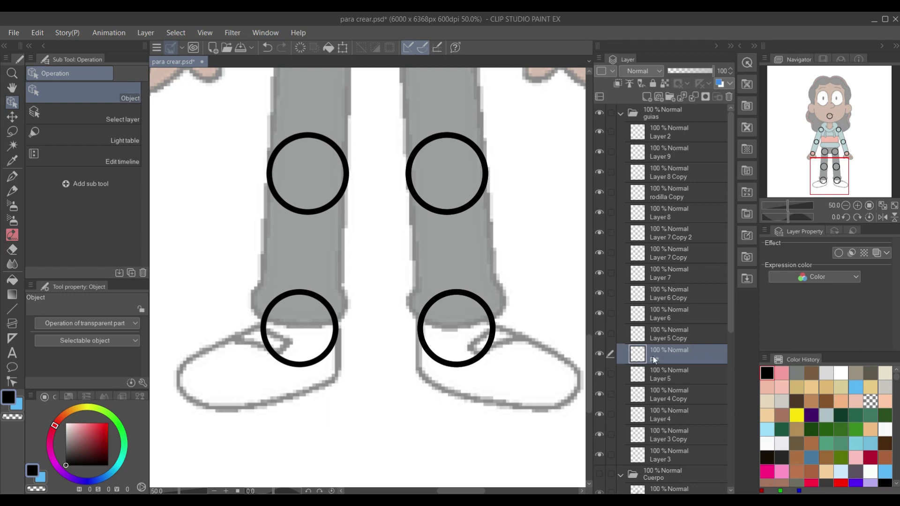
{"action": "scroll", "coordinate": [664, 359], "scroll_direction": "down", "scroll_amount": 5}
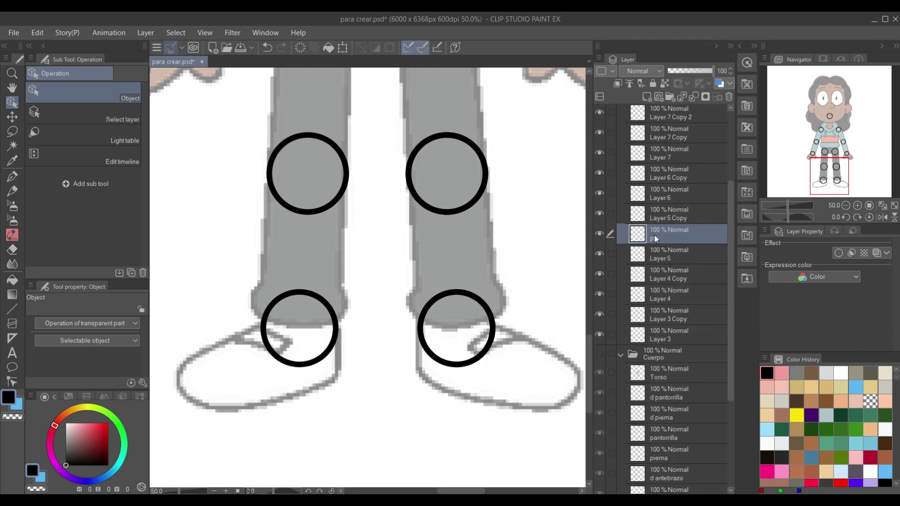
{"action": "left_click_drag", "start_coordinate": [654, 235], "coordinate": [661, 364]}
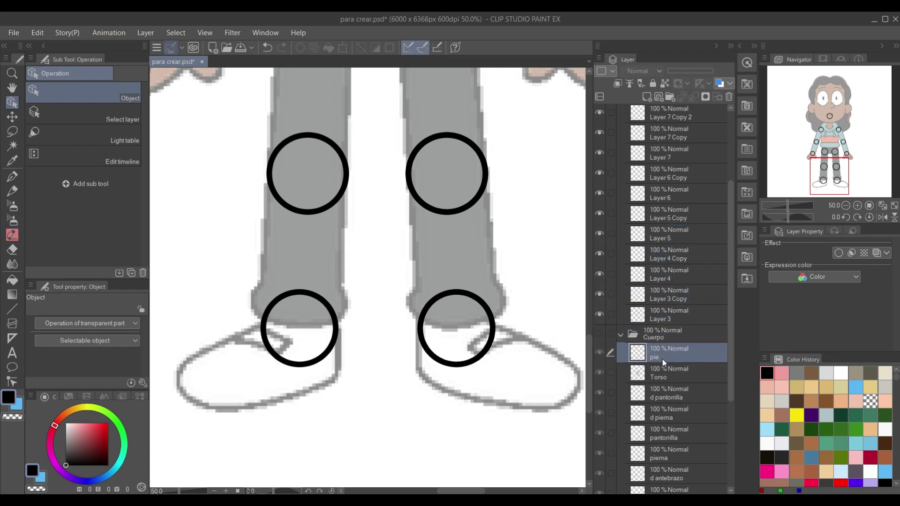
Step: Hide the guias folder and show the Cuerpo folder
{"action": "scroll", "coordinate": [674, 318], "scroll_direction": "up", "scroll_amount": 4}
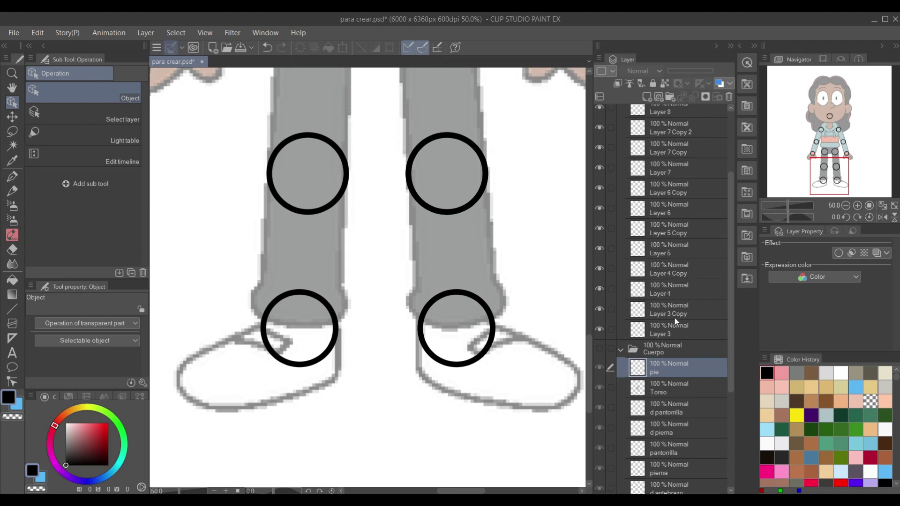
{"action": "scroll", "coordinate": [646, 183], "scroll_direction": "up", "scroll_amount": 1}
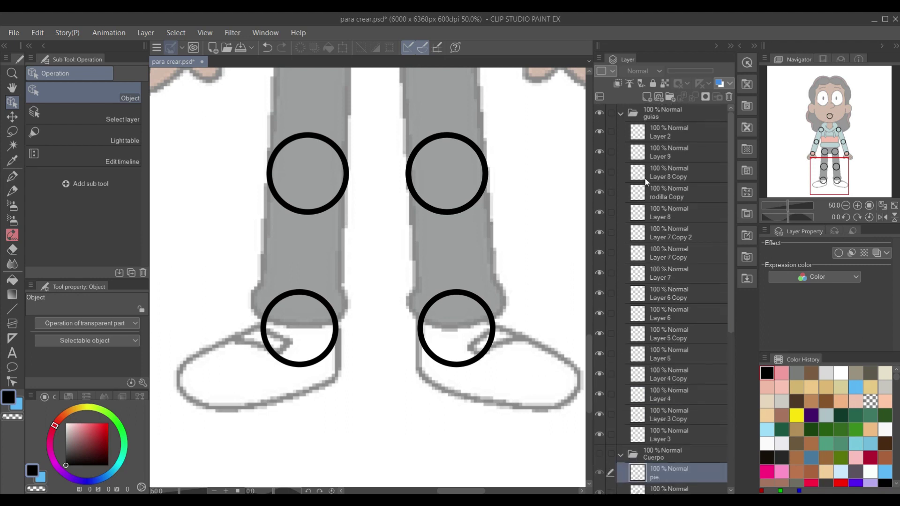
{"action": "left_click", "coordinate": [599, 113]}
{"action": "scroll", "coordinate": [659, 358], "scroll_direction": "down", "scroll_amount": 6}
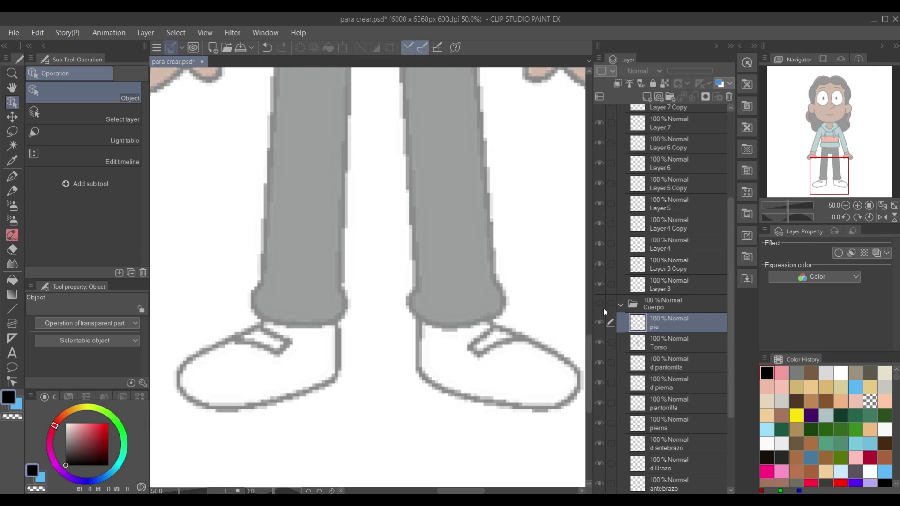
{"action": "left_click", "coordinate": [602, 306]}
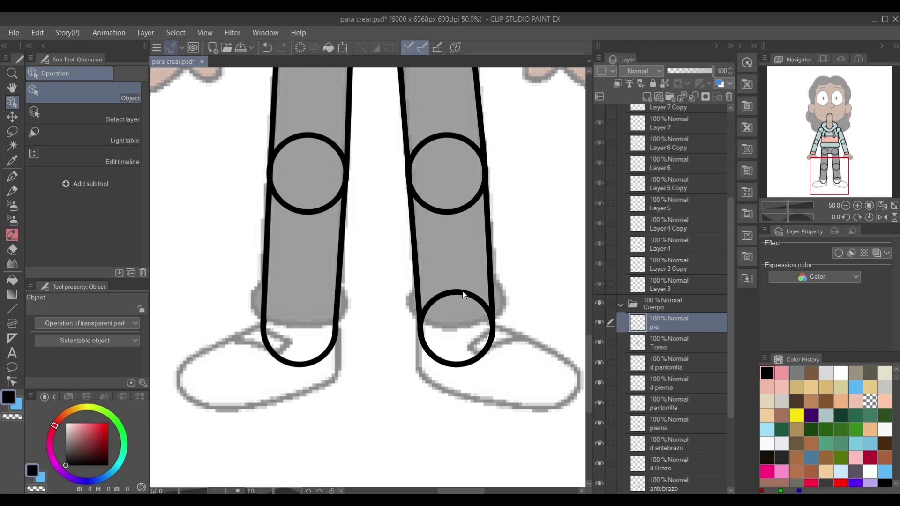
Step: Hide the pantorrilla layer covering the right-hand shin, and select the ankle circle on the pie layer
{"action": "left_click", "coordinate": [490, 278]}
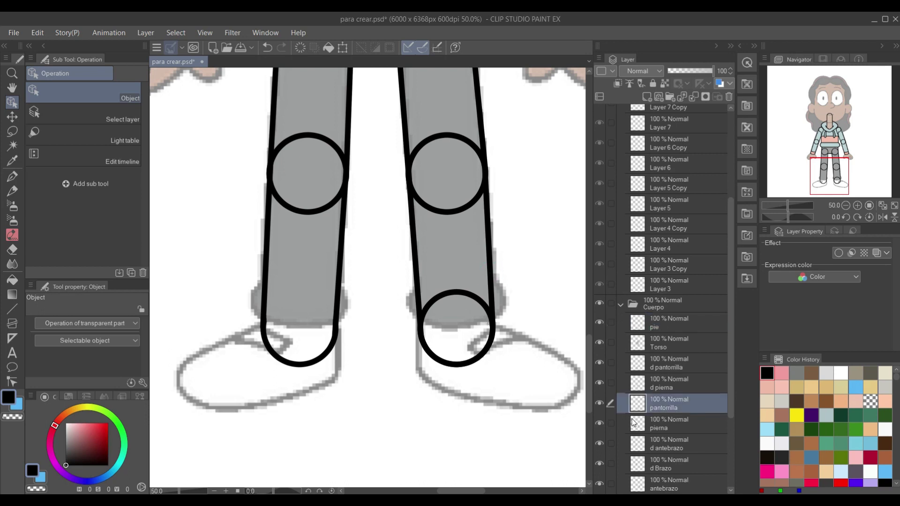
{"action": "left_click", "coordinate": [600, 403]}
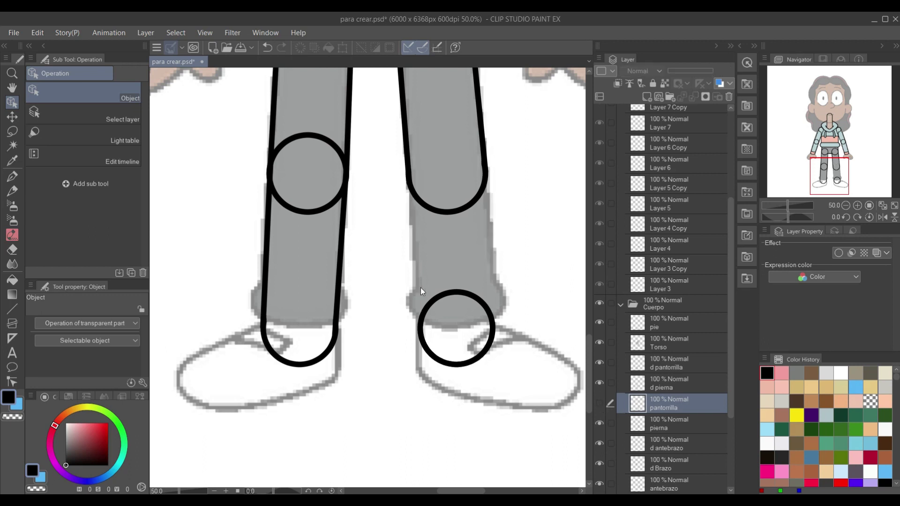
{"action": "left_click", "coordinate": [453, 367]}
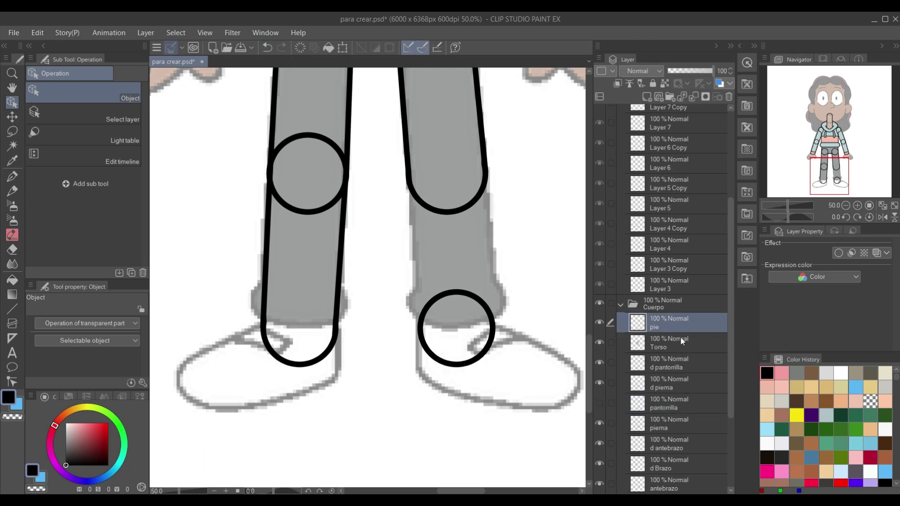
Step: Set up the Continuous curve tool with a brush size of 25, trying out short strokes over the right-hand shoe
{"action": "scroll", "coordinate": [452, 368], "scroll_direction": "up", "scroll_amount": 1}
{"action": "mouse_move", "coordinate": [592, 303]}
{"action": "left_mouse_down"}
{"action": "mouse_move", "coordinate": [494, 300]}
{"action": "mouse_move", "coordinate": [627, 300]}
{"action": "mouse_move", "coordinate": [589, 301]}
{"action": "left_mouse_up"}
{"action": "scroll", "coordinate": [461, 319], "scroll_direction": "up", "scroll_amount": 4}
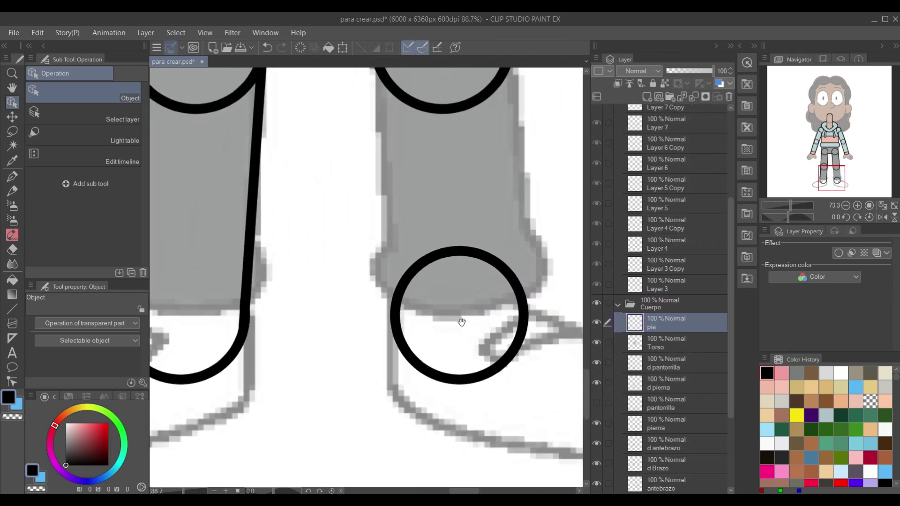
{"action": "left_click_drag", "start_coordinate": [384, 307], "coordinate": [307, 220]}
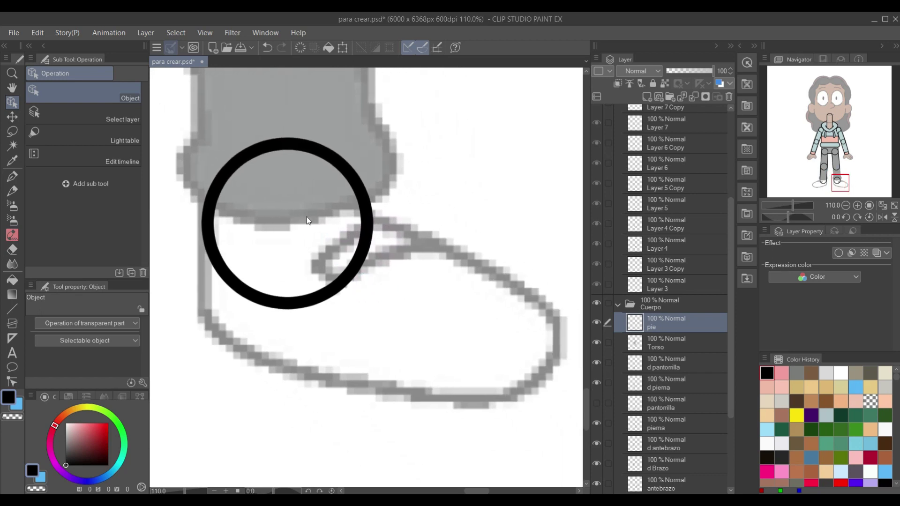
{"action": "key", "text": "u"}
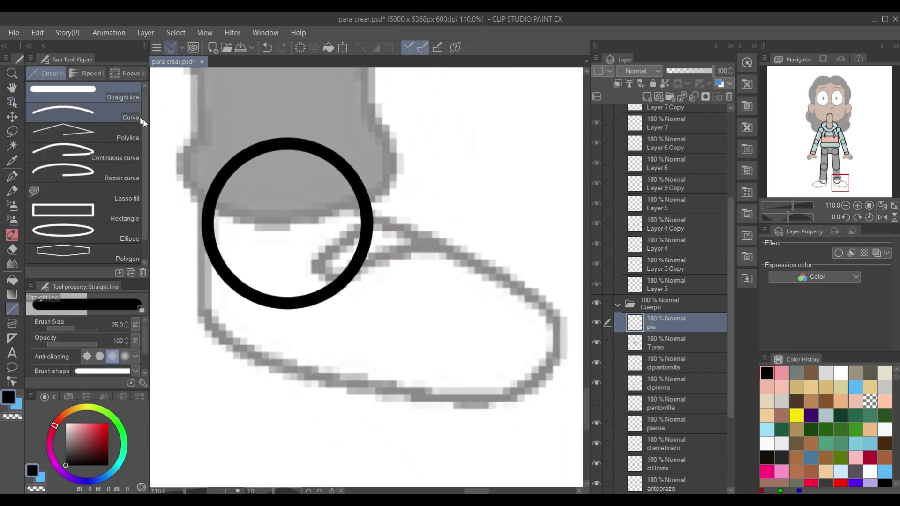
{"action": "left_click", "coordinate": [136, 157]}
{"action": "left_click", "coordinate": [423, 230]}
{"action": "left_click", "coordinate": [476, 291]}
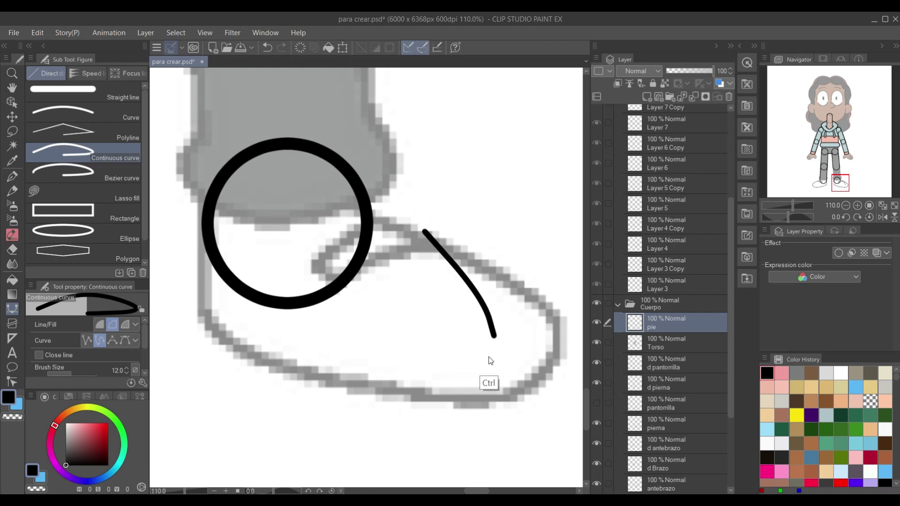
{"action": "key", "text": "Escape"}
{"action": "key", "text": "bracketright"}
{"action": "key", "text": "bracketright"}
{"action": "key", "text": "bracketright"}
{"action": "left_click", "coordinate": [465, 278]}
{"action": "left_click", "coordinate": [503, 341]}
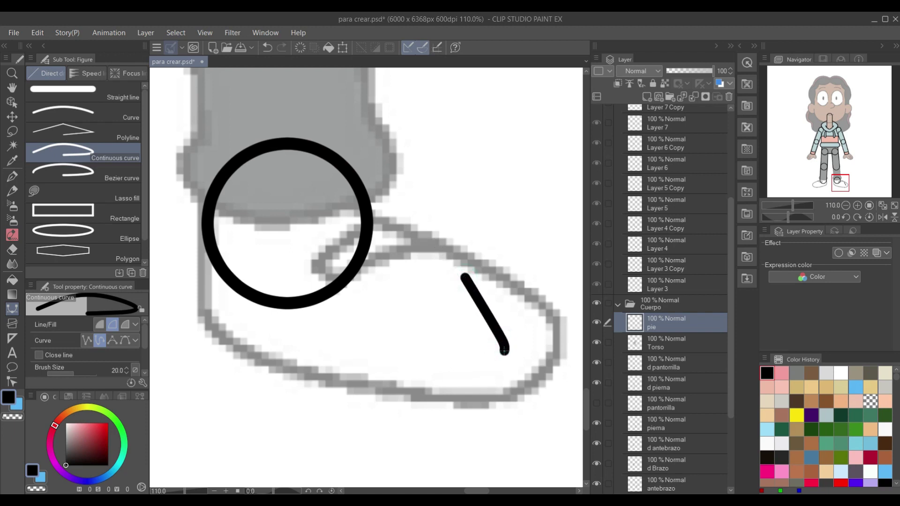
{"action": "key", "text": "Escape"}
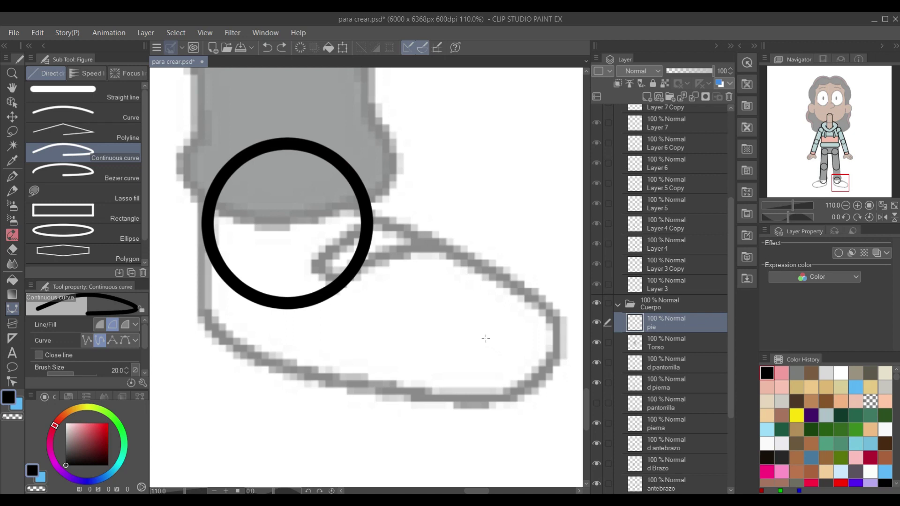
{"action": "left_click", "coordinate": [402, 220]}
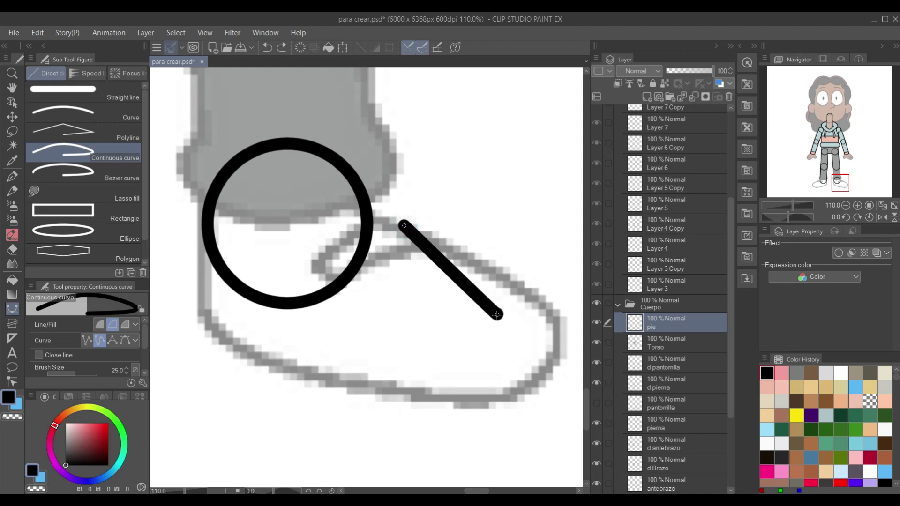
{"action": "key", "text": "Escape"}
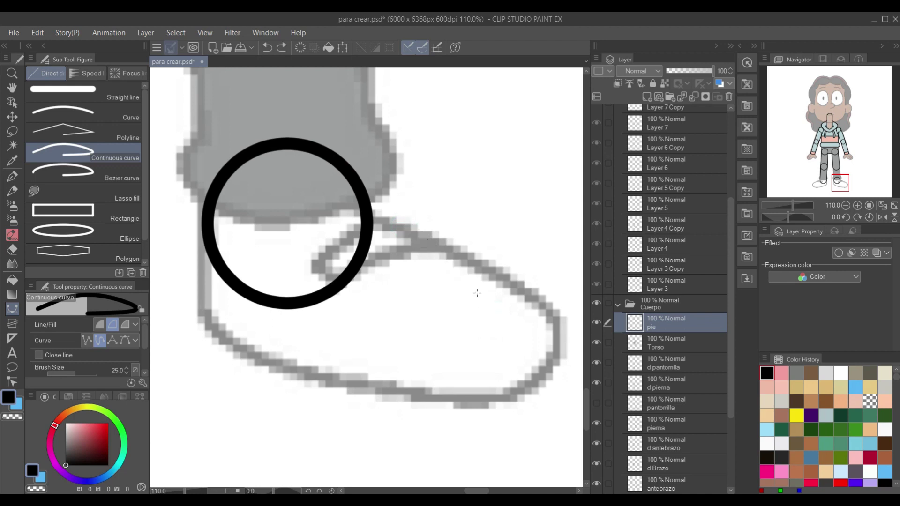
Step: Trace the right-hand shoe outline with one continuous curve from the ankle circle's right side around the toe and sole up to its left side
{"action": "left_click", "coordinate": [368, 213]}
{"action": "left_click", "coordinate": [429, 240]}
{"action": "left_click", "coordinate": [494, 275]}
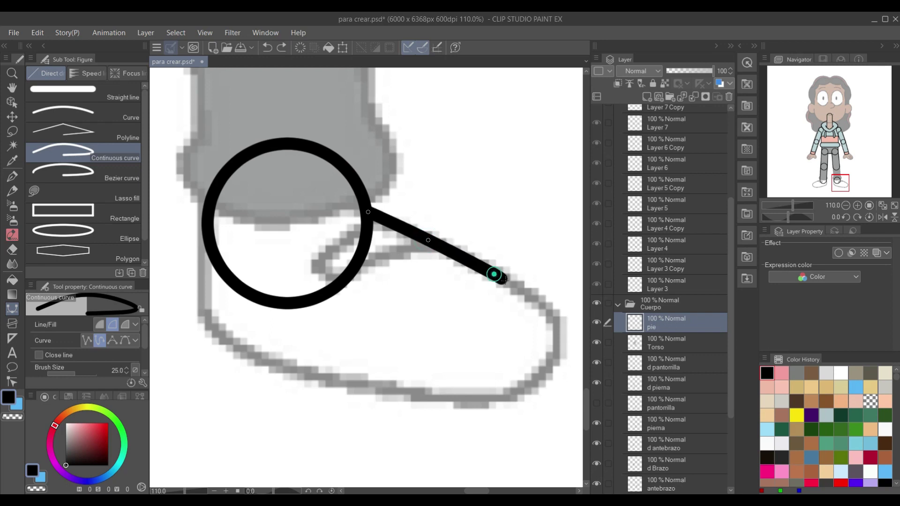
{"action": "left_click", "coordinate": [549, 312]}
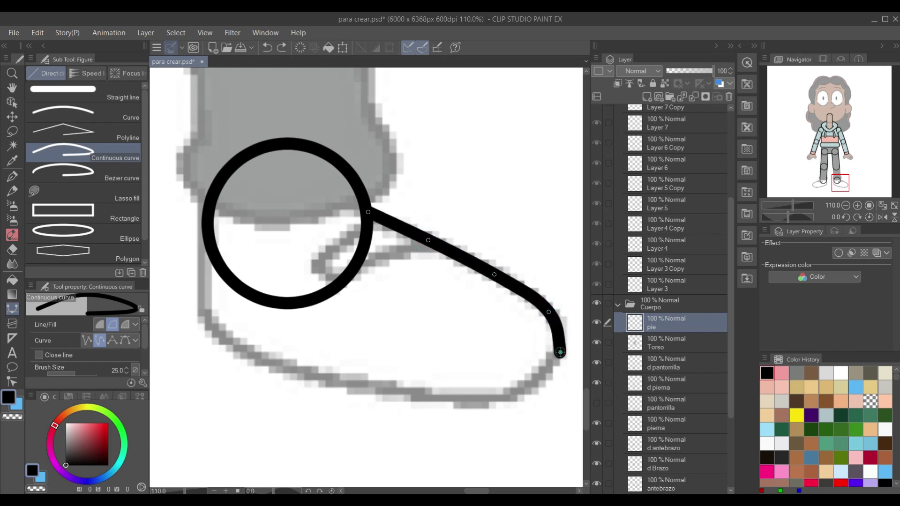
{"action": "left_click", "coordinate": [561, 352]}
{"action": "left_click", "coordinate": [537, 388]}
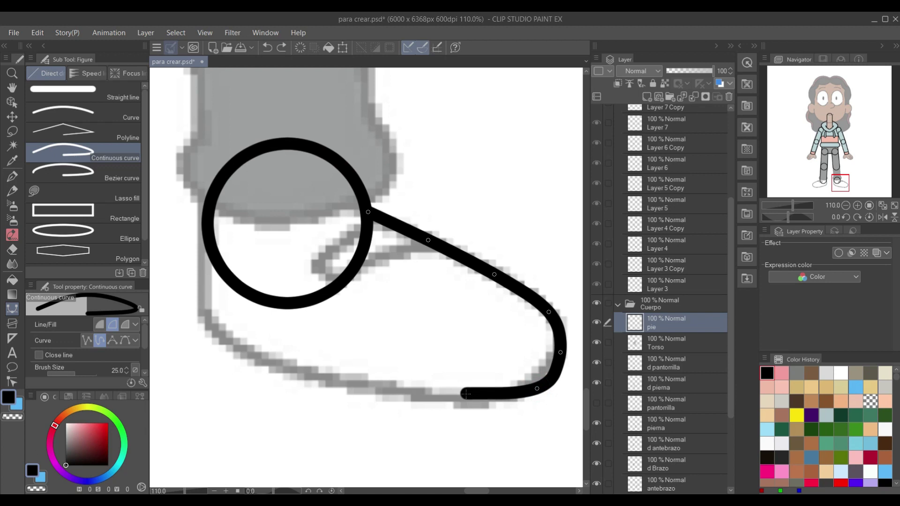
{"action": "left_click", "coordinate": [465, 399]}
{"action": "left_click", "coordinate": [380, 389]}
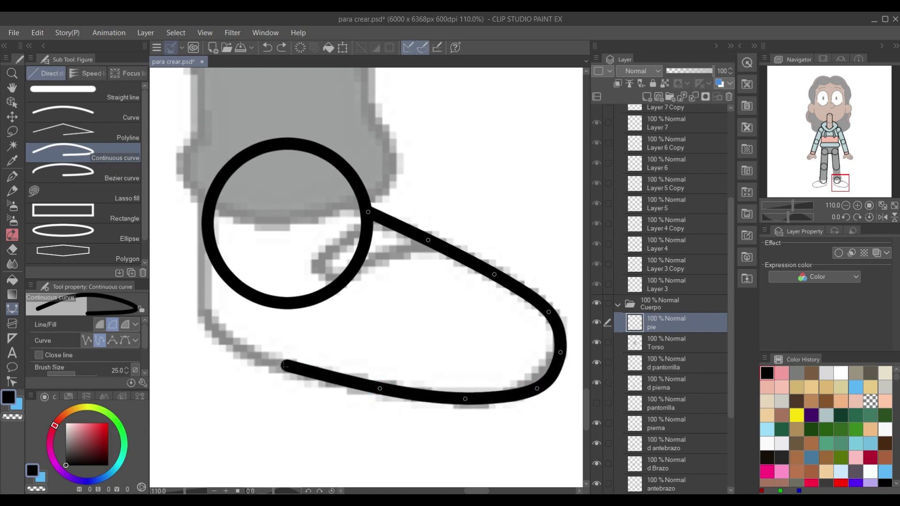
{"action": "left_click", "coordinate": [285, 369]}
{"action": "left_click", "coordinate": [207, 318]}
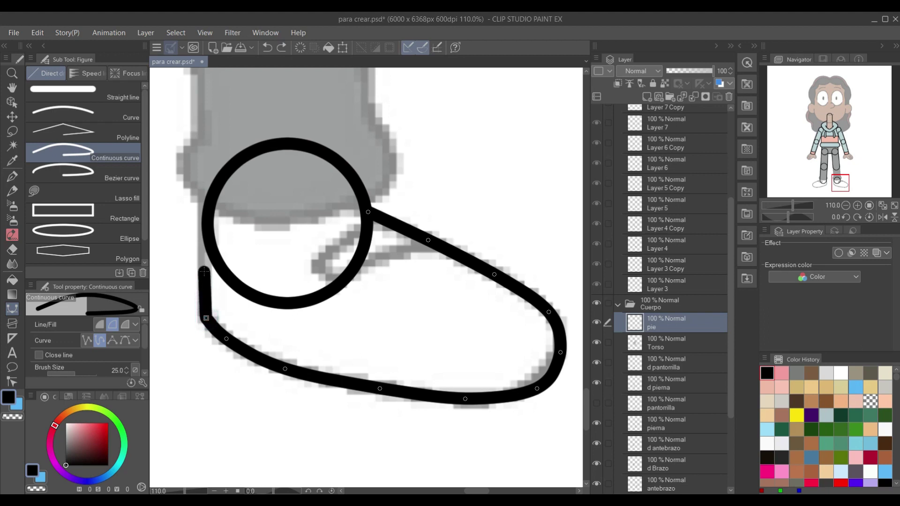
{"action": "double_click", "coordinate": [205, 229]}
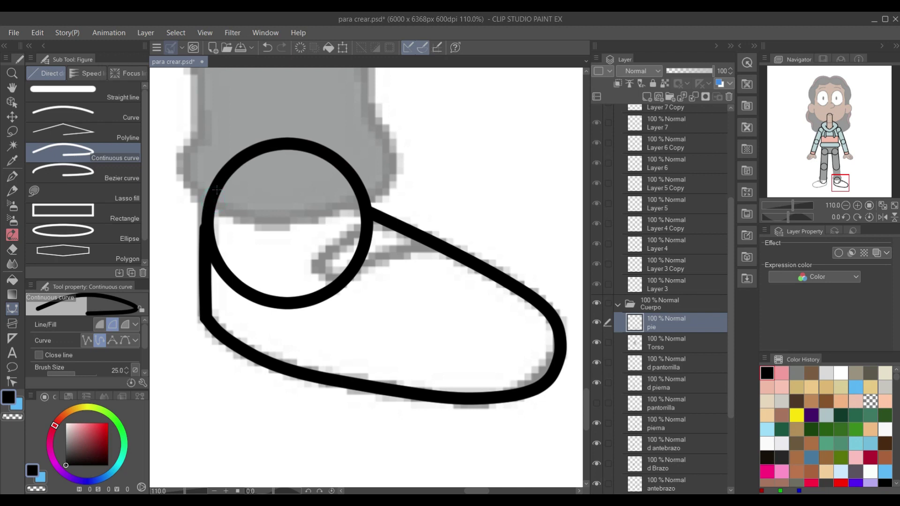
Step: Erase the part of the ankle circle that lies inside the shoe, leaving one joined foot outline on the pie layer
{"action": "key", "text": "e"}
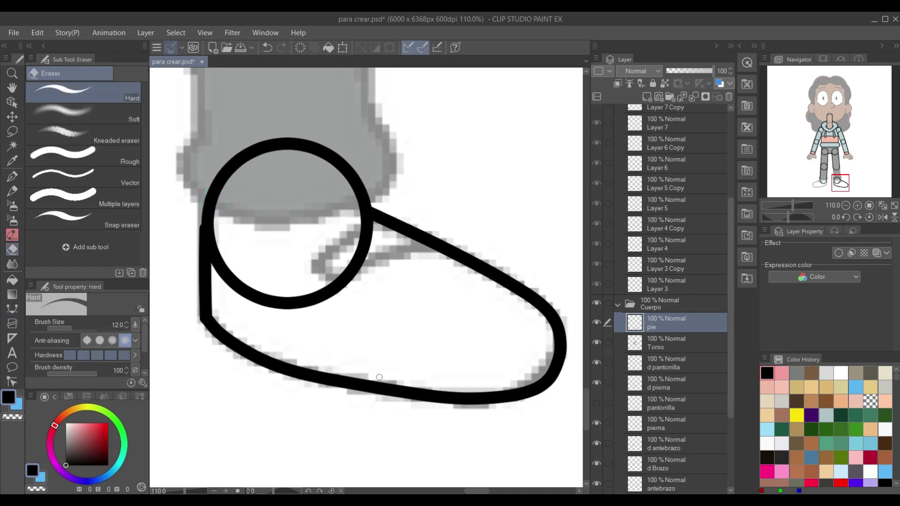
{"action": "mouse_move", "coordinate": [221, 254]}
{"action": "left_mouse_down"}
{"action": "mouse_move", "coordinate": [217, 231]}
{"action": "mouse_move", "coordinate": [220, 262]}
{"action": "mouse_move", "coordinate": [219, 231]}
{"action": "mouse_move", "coordinate": [216, 272]}
{"action": "mouse_move", "coordinate": [217, 246]}
{"action": "left_mouse_up"}
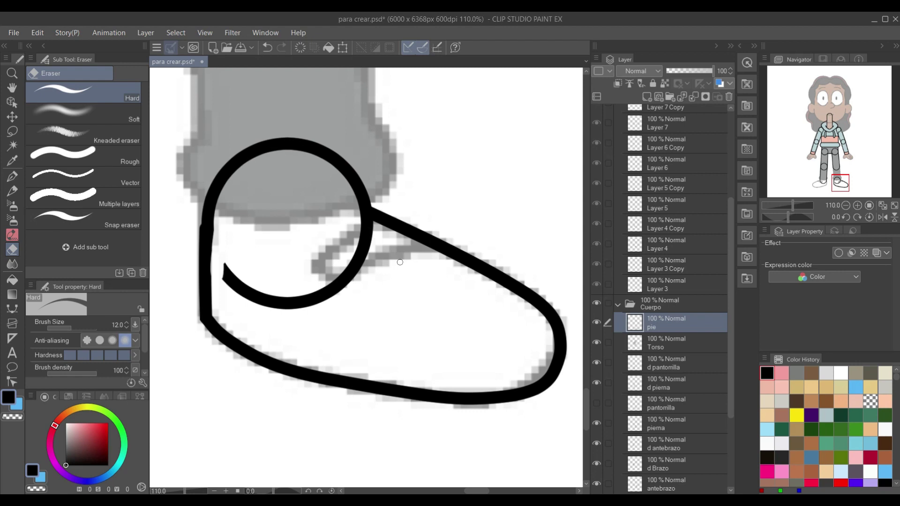
{"action": "mouse_move", "coordinate": [369, 219]}
{"action": "left_mouse_down"}
{"action": "mouse_move", "coordinate": [367, 229]}
{"action": "mouse_move", "coordinate": [366, 219]}
{"action": "left_mouse_up"}
{"action": "mouse_move", "coordinate": [360, 244]}
{"action": "left_mouse_down"}
{"action": "mouse_move", "coordinate": [370, 264]}
{"action": "mouse_move", "coordinate": [373, 249]}
{"action": "mouse_move", "coordinate": [366, 234]}
{"action": "mouse_move", "coordinate": [360, 249]}
{"action": "mouse_move", "coordinate": [361, 233]}
{"action": "mouse_move", "coordinate": [327, 247]}
{"action": "mouse_move", "coordinate": [248, 235]}
{"action": "mouse_move", "coordinate": [223, 253]}
{"action": "mouse_move", "coordinate": [217, 286]}
{"action": "mouse_move", "coordinate": [232, 309]}
{"action": "mouse_move", "coordinate": [352, 328]}
{"action": "mouse_move", "coordinate": [385, 289]}
{"action": "mouse_move", "coordinate": [381, 240]}
{"action": "left_mouse_up"}
{"action": "key", "text": "m"}
{"action": "key", "text": "Delete"}
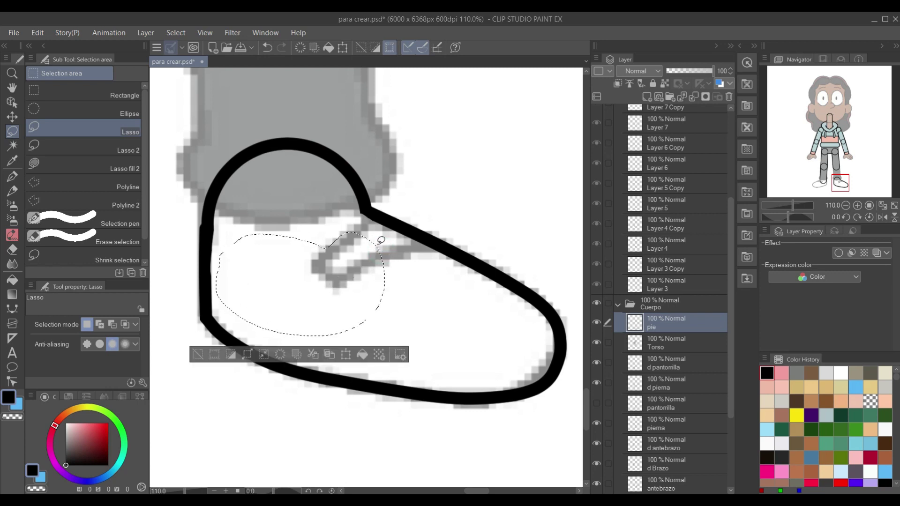
{"action": "key", "text": "ctrl+d"}
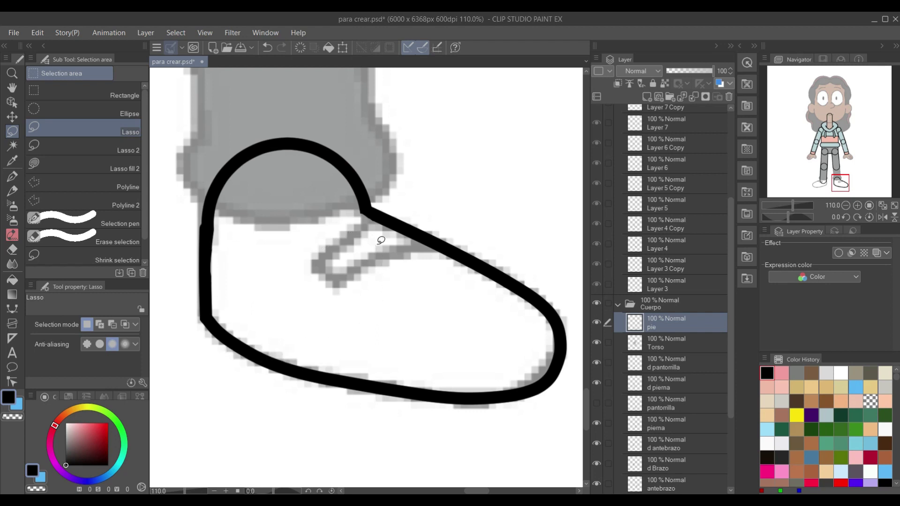
{"action": "scroll", "coordinate": [381, 240], "scroll_direction": "down", "scroll_amount": 5}
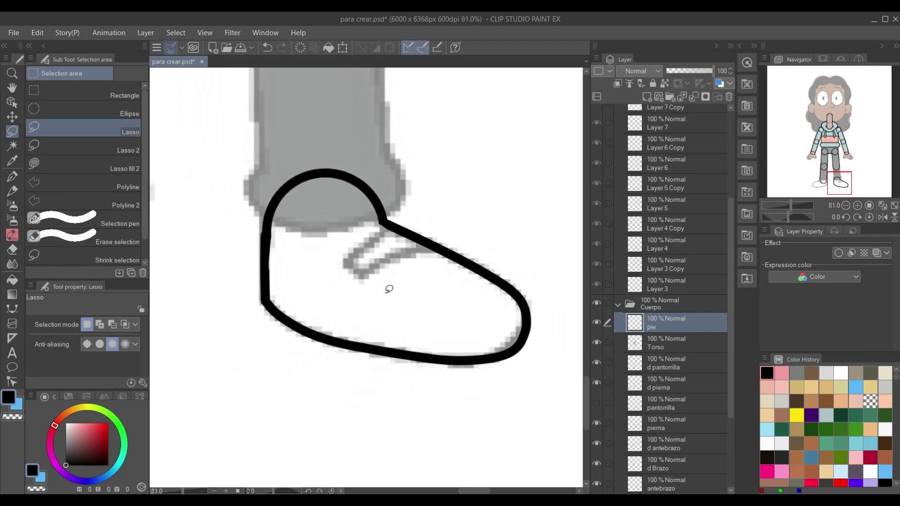
{"action": "scroll", "coordinate": [377, 276], "scroll_direction": "up", "scroll_amount": 3}
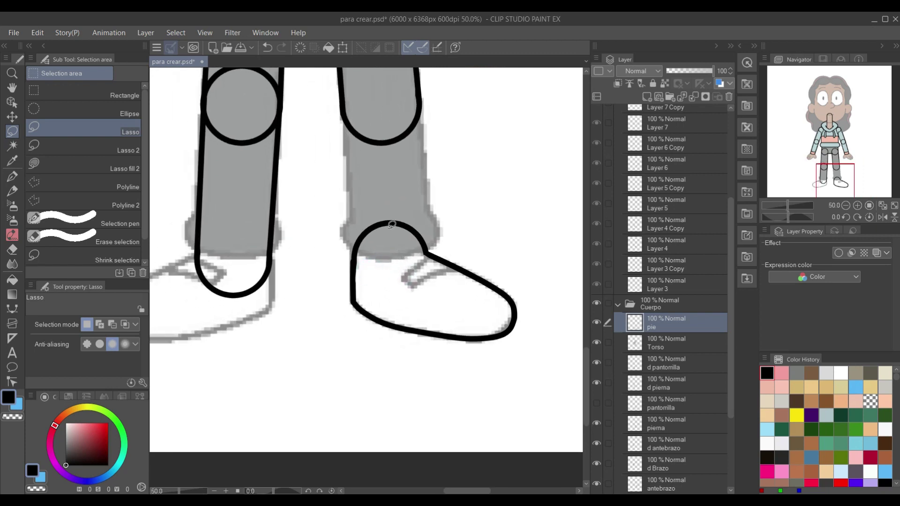
{"action": "left_click_drag", "start_coordinate": [316, 241], "coordinate": [356, 249]}
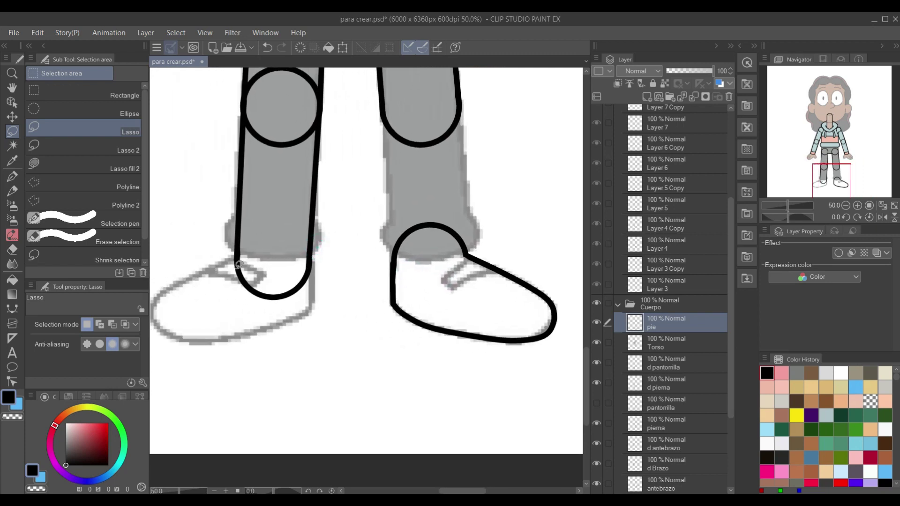
Step: Duplicate the pie layer and flip the copied foot horizontally
{"action": "right_click", "coordinate": [676, 325]}
{"action": "left_click", "coordinate": [654, 339]}
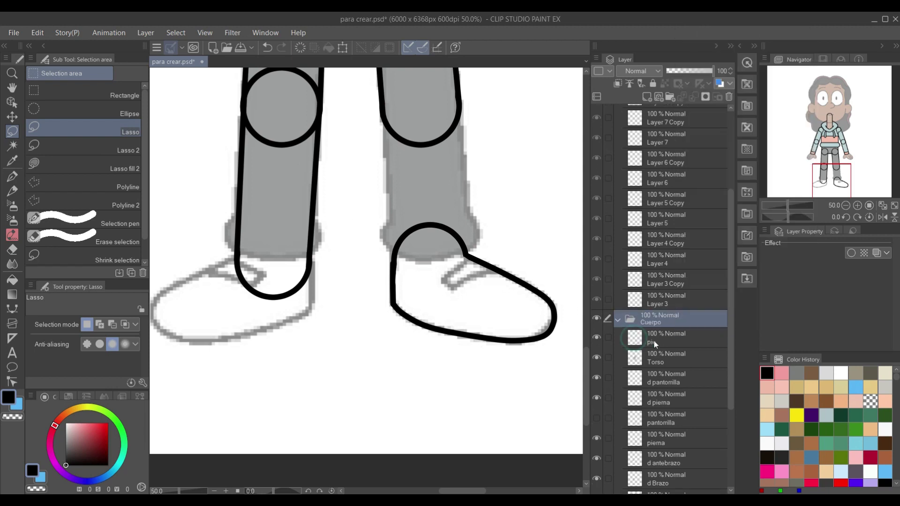
{"action": "right_click", "coordinate": [665, 339]}
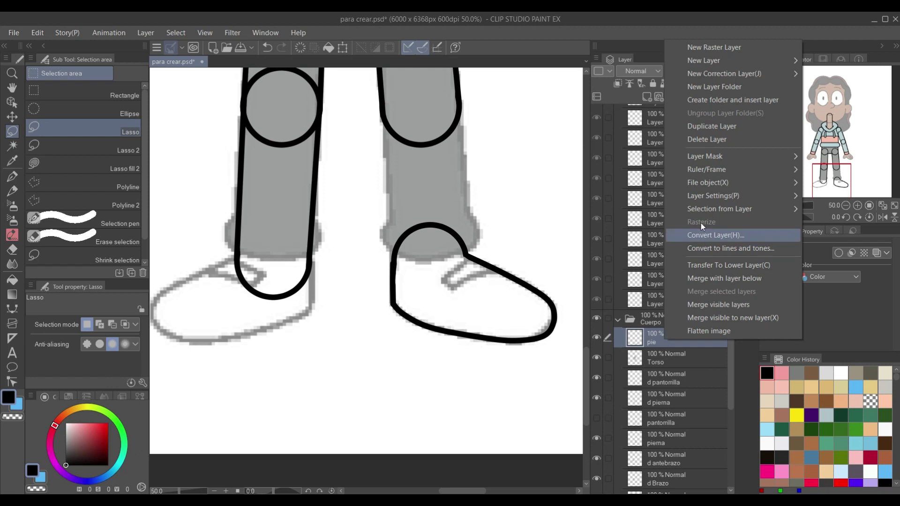
{"action": "left_click", "coordinate": [714, 126]}
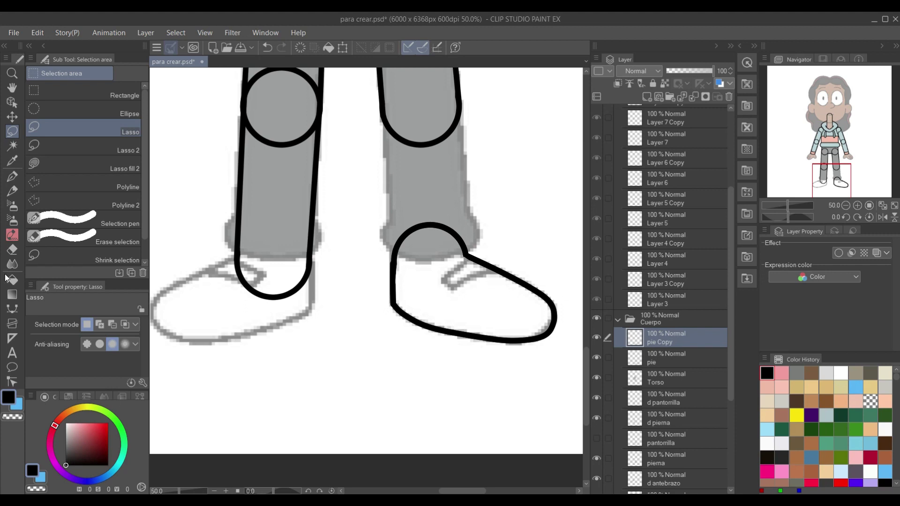
{"action": "left_click", "coordinate": [38, 33]}
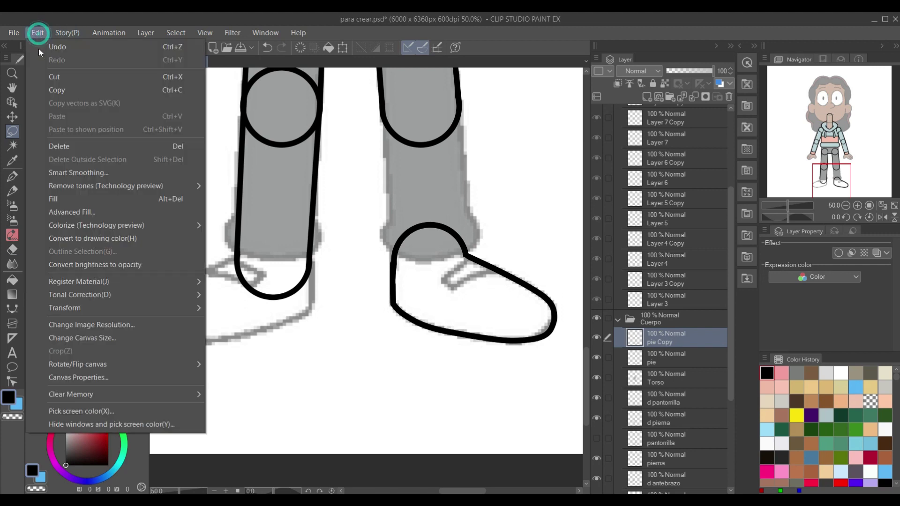
{"action": "mouse_move", "coordinate": [194, 313]}
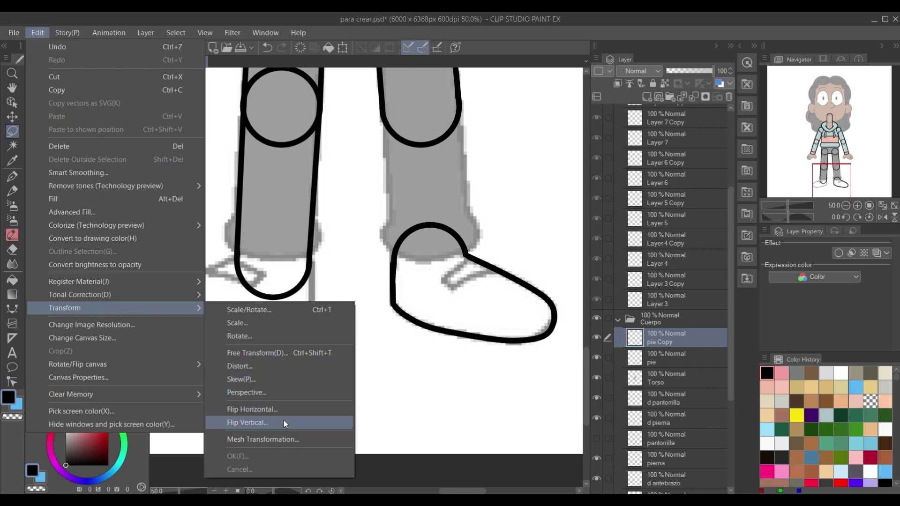
{"action": "left_click", "coordinate": [289, 406]}
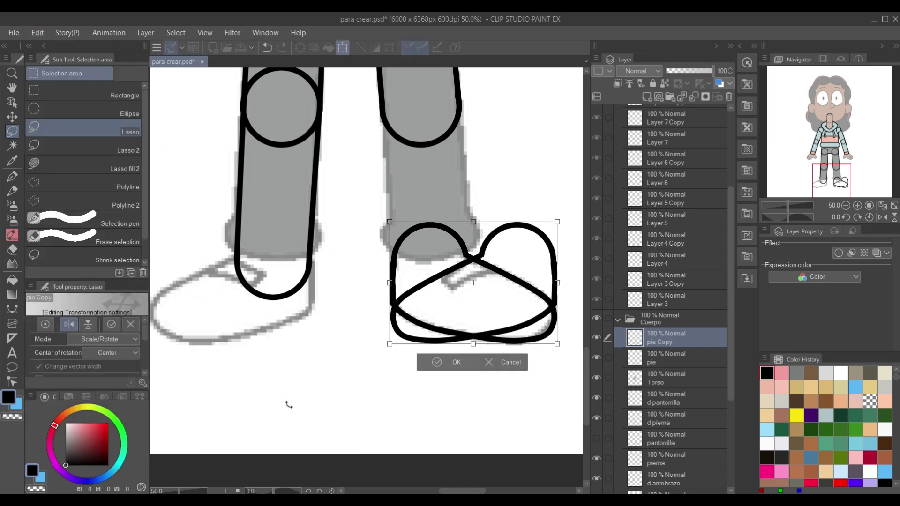
Step: Move the flipped foot over to the left-hand shoe so its ankle circle meets the end of the shin, and apply the transformation
{"action": "key", "text": "Left"}
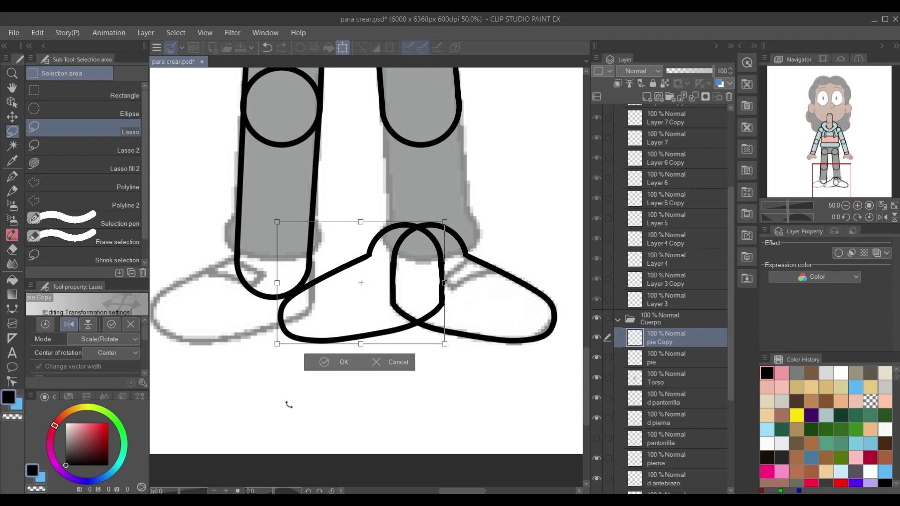
{"action": "key", "text": "Left"}
{"action": "key", "text": "Left"}
{"action": "key", "text": "Left"}
{"action": "key", "text": "Left"}
{"action": "key", "text": "Left"}
{"action": "key", "text": "Left"}
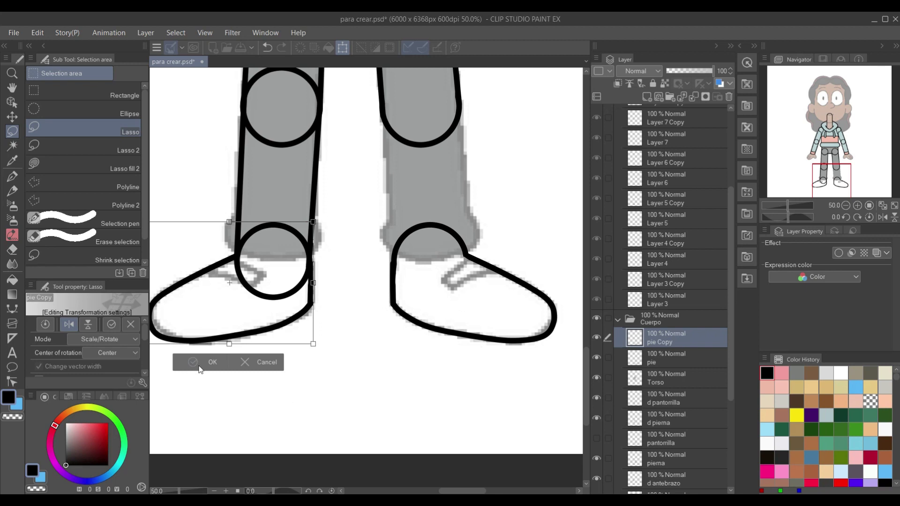
{"action": "scroll", "coordinate": [244, 261], "scroll_direction": "up", "scroll_amount": 3}
{"action": "left_click_drag", "start_coordinate": [243, 263], "coordinate": [394, 267]}
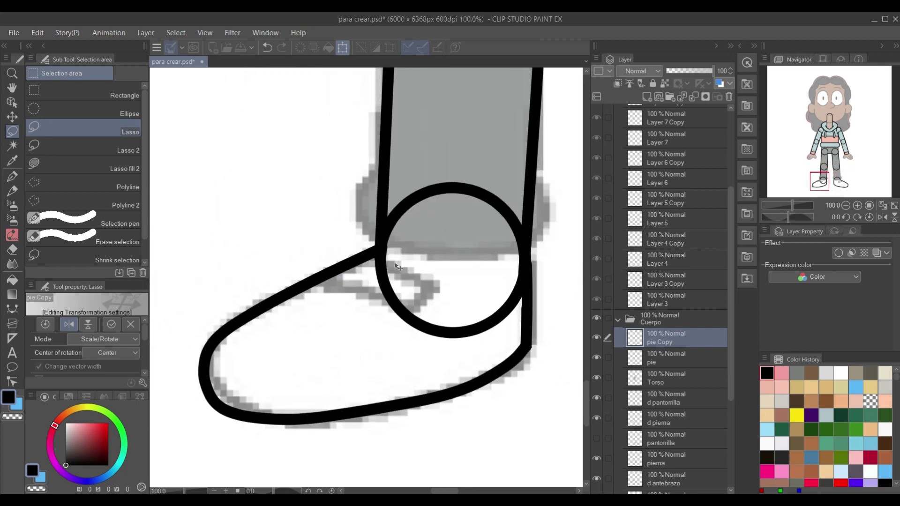
{"action": "scroll", "coordinate": [398, 267], "scroll_direction": "down", "scroll_amount": 2}
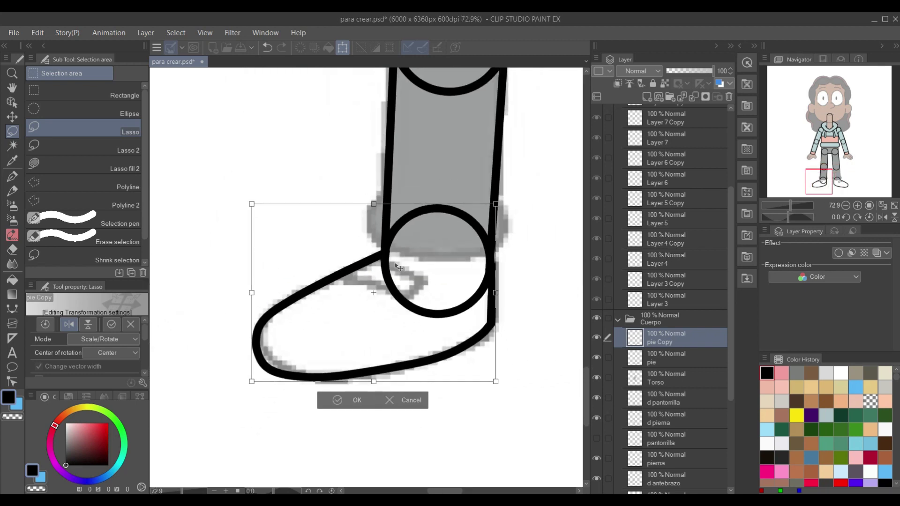
{"action": "key", "text": "Return"}
{"action": "scroll", "coordinate": [399, 259], "scroll_direction": "down", "scroll_amount": 1}
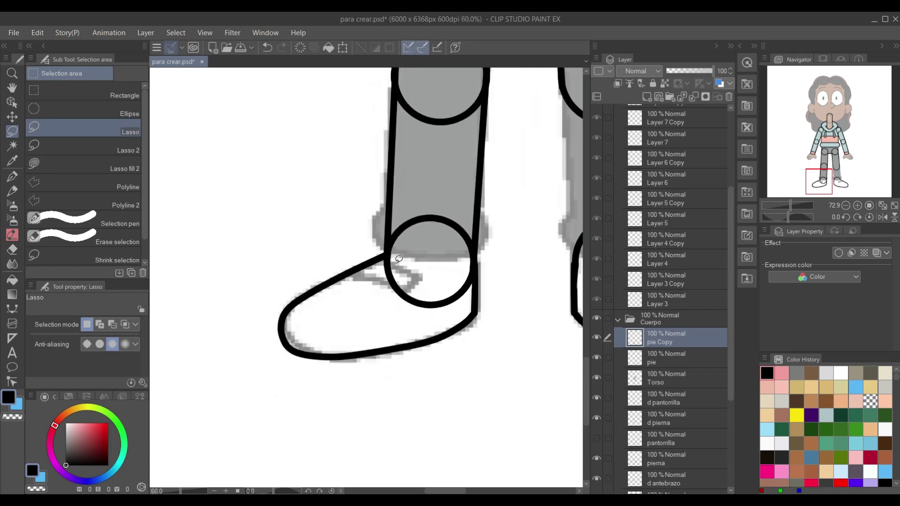
{"action": "scroll", "coordinate": [399, 259], "scroll_direction": "down", "scroll_amount": 1}
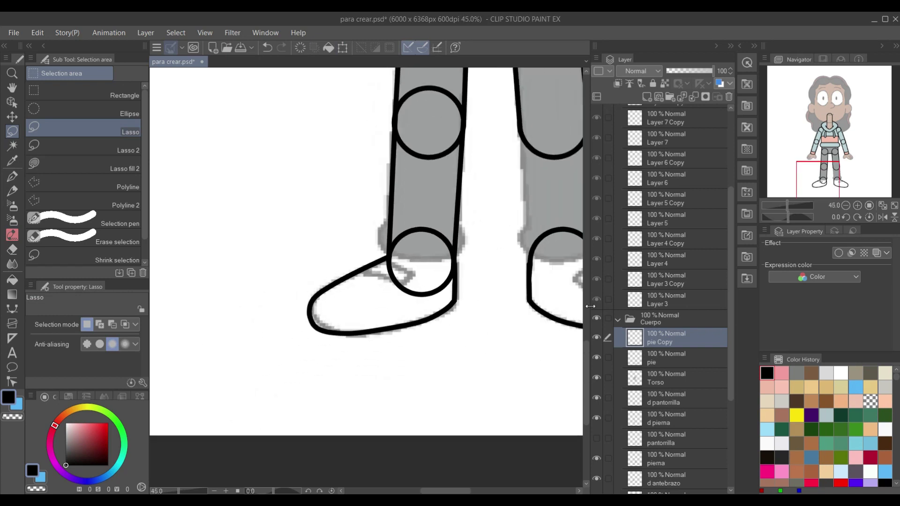
Step: Rename the copied foot layer as d pie
{"action": "double_click", "coordinate": [675, 341]}
{"action": "type", "text": "Pi"}
{"action": "type", "text": "d pie"}
Step: Check both feet against the reference and make the pantorrilla layer visible again
{"action": "scroll", "coordinate": [359, 352], "scroll_direction": "down", "scroll_amount": 4}
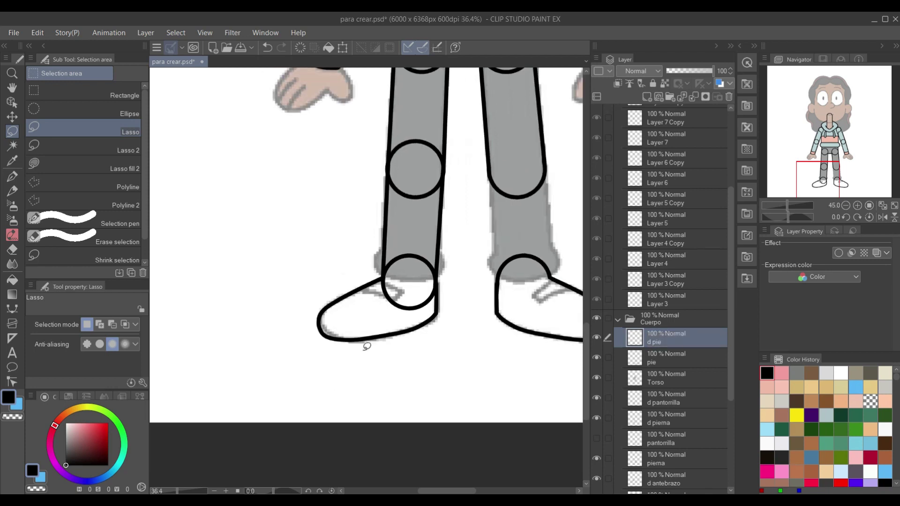
{"action": "scroll", "coordinate": [353, 310], "scroll_direction": "up", "scroll_amount": 8}
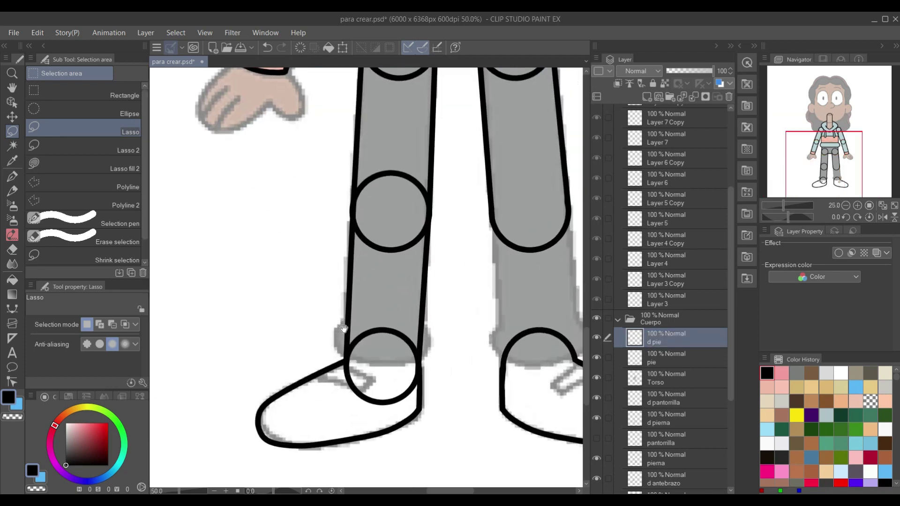
{"action": "scroll", "coordinate": [344, 329], "scroll_direction": "up", "scroll_amount": 1}
{"action": "scroll", "coordinate": [347, 357], "scroll_direction": "down", "scroll_amount": 4}
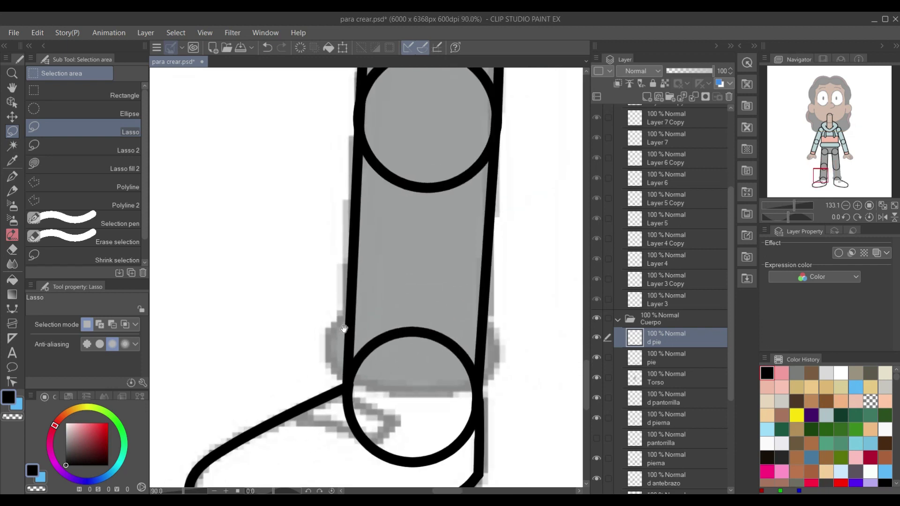
{"action": "scroll", "coordinate": [350, 381], "scroll_direction": "down", "scroll_amount": 3}
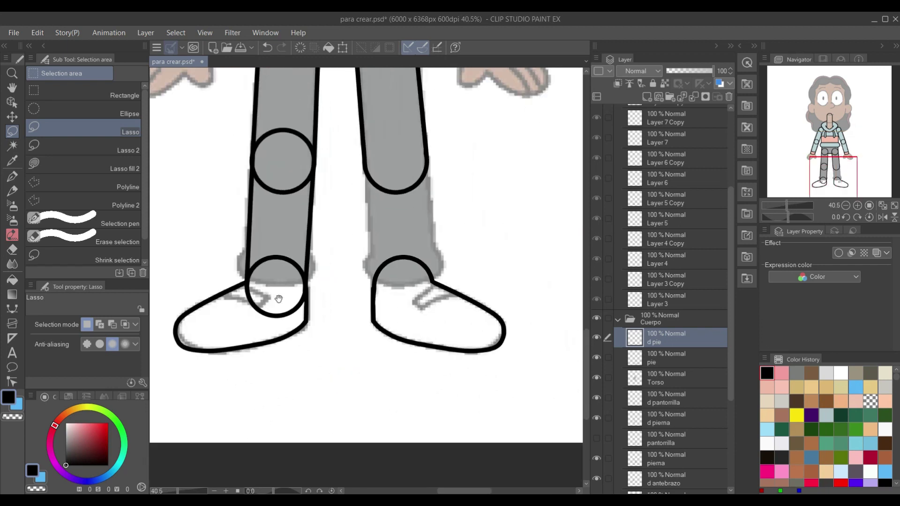
{"action": "left_click_drag", "start_coordinate": [341, 266], "coordinate": [346, 330]}
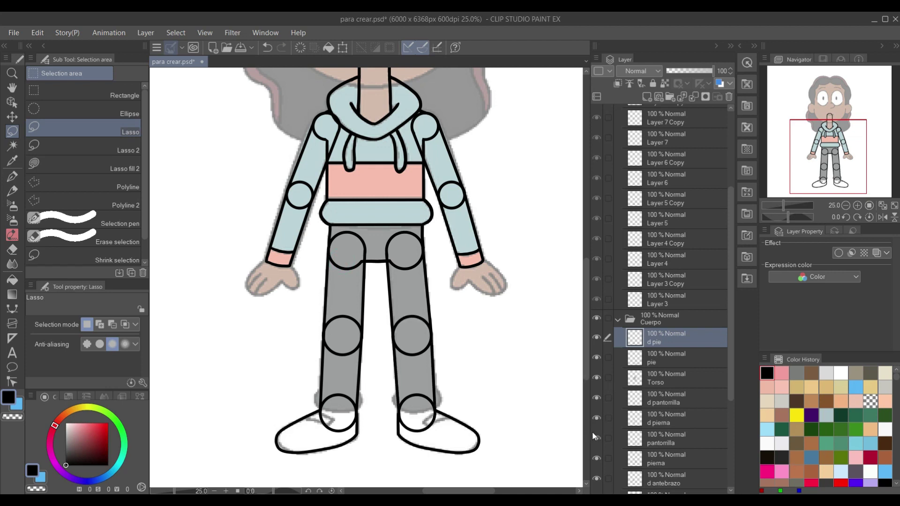
{"action": "scroll", "coordinate": [402, 368], "scroll_direction": "down", "scroll_amount": 1}
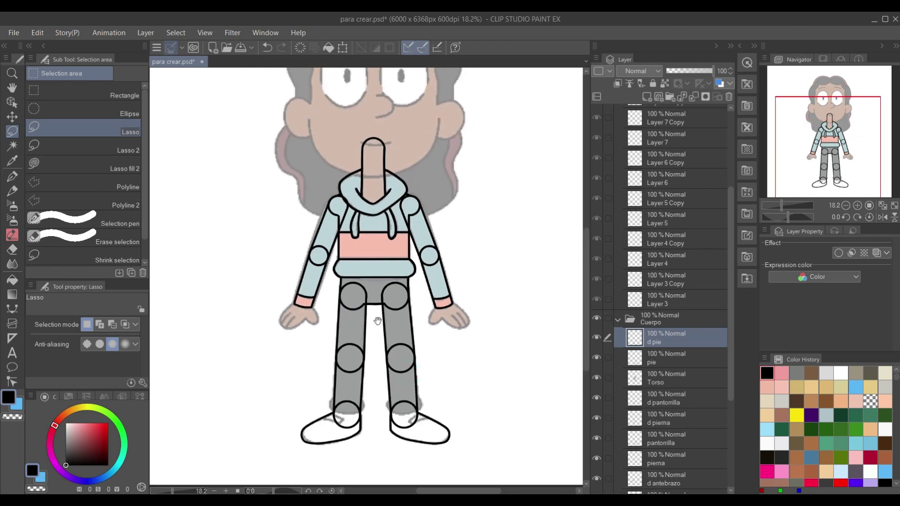
Step: Hide the Cuerpo folder and show the guias folder so the joint circles appear over the right-hand arm and hand
{"action": "scroll", "coordinate": [377, 321], "scroll_direction": "up", "scroll_amount": 2}
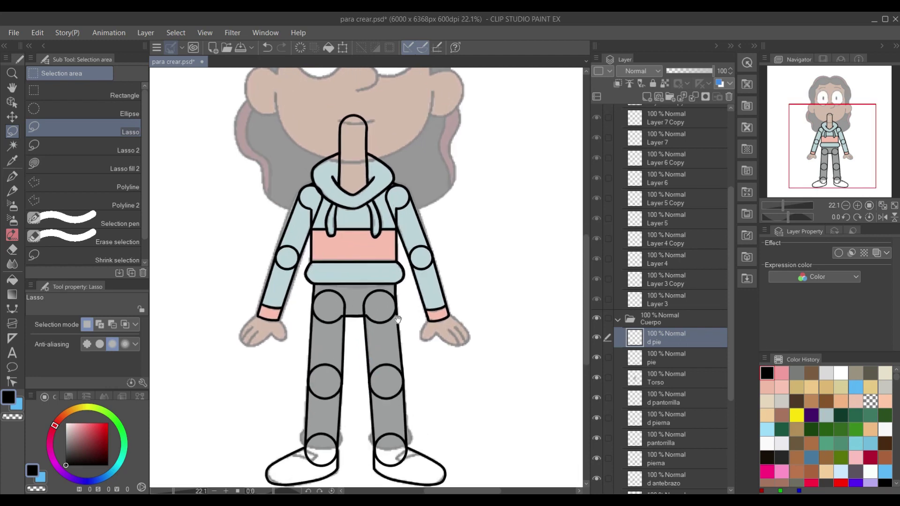
{"action": "scroll", "coordinate": [402, 325], "scroll_direction": "up", "scroll_amount": 3}
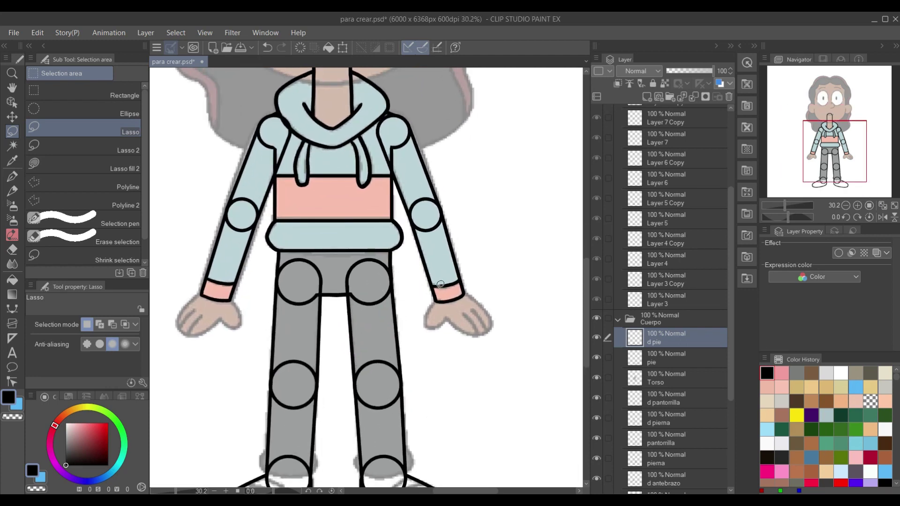
{"action": "scroll", "coordinate": [442, 277], "scroll_direction": "down", "scroll_amount": 2}
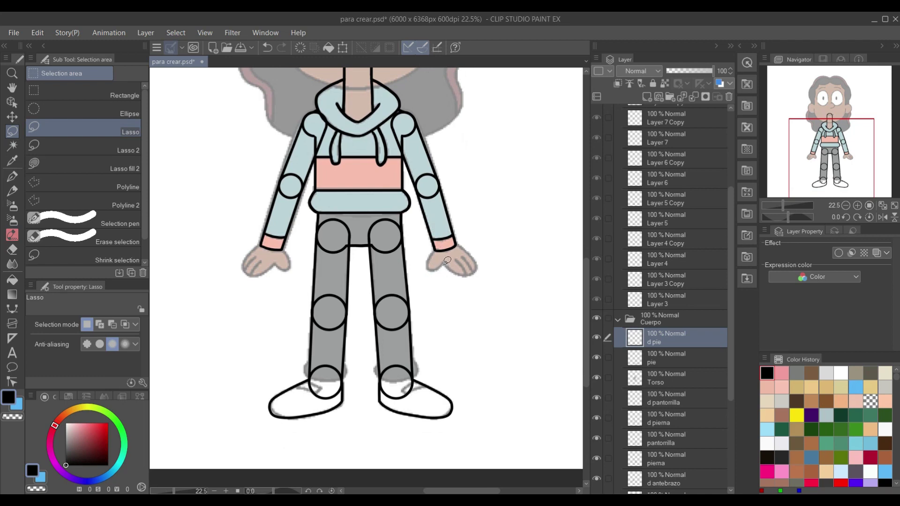
{"action": "scroll", "coordinate": [447, 261], "scroll_direction": "up", "scroll_amount": 4}
{"action": "left_click_drag", "start_coordinate": [442, 268], "coordinate": [425, 295]}
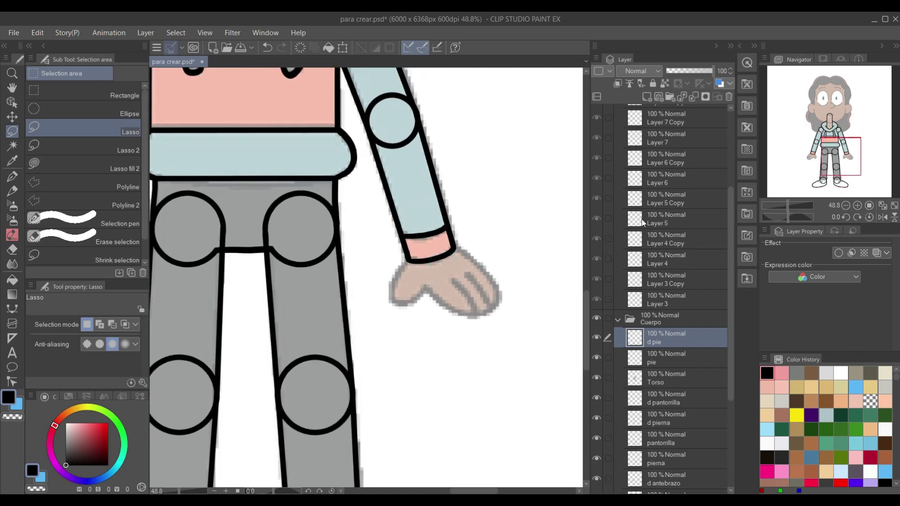
{"action": "left_click", "coordinate": [597, 319]}
{"action": "scroll", "coordinate": [652, 134], "scroll_direction": "up", "scroll_amount": 3}
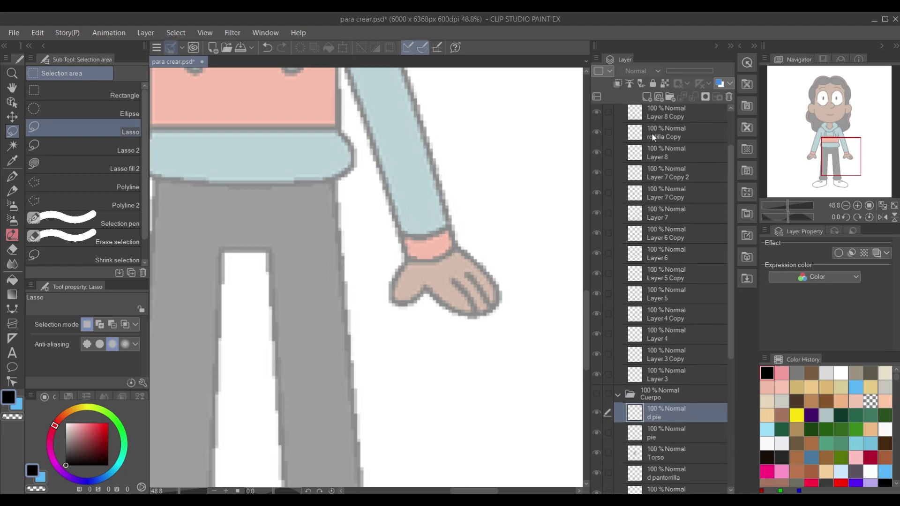
{"action": "left_click", "coordinate": [596, 113]}
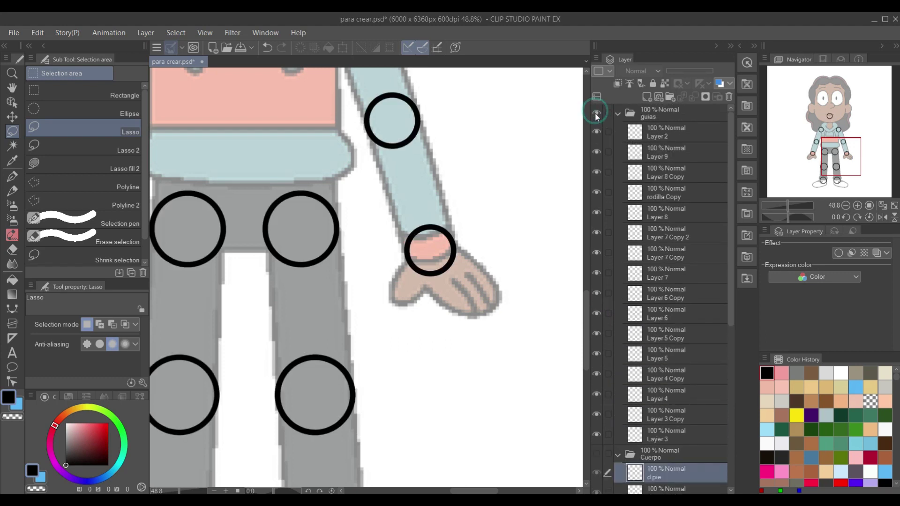
Step: Select the right-hand wrist circle with the Object tool and toggle its layer's visibility to verify the match
{"action": "left_click", "coordinate": [11, 101]}
{"action": "scroll", "coordinate": [544, 335], "scroll_direction": "up", "scroll_amount": 1}
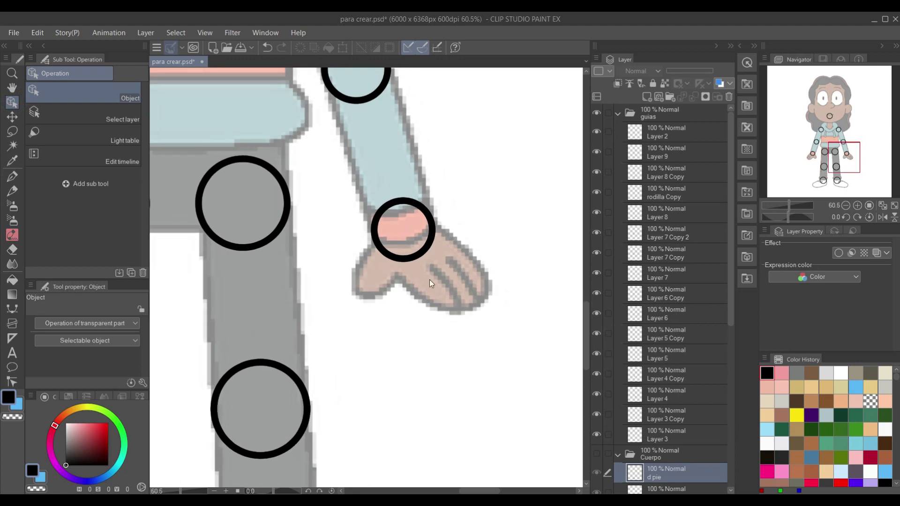
{"action": "left_click", "coordinate": [411, 257]}
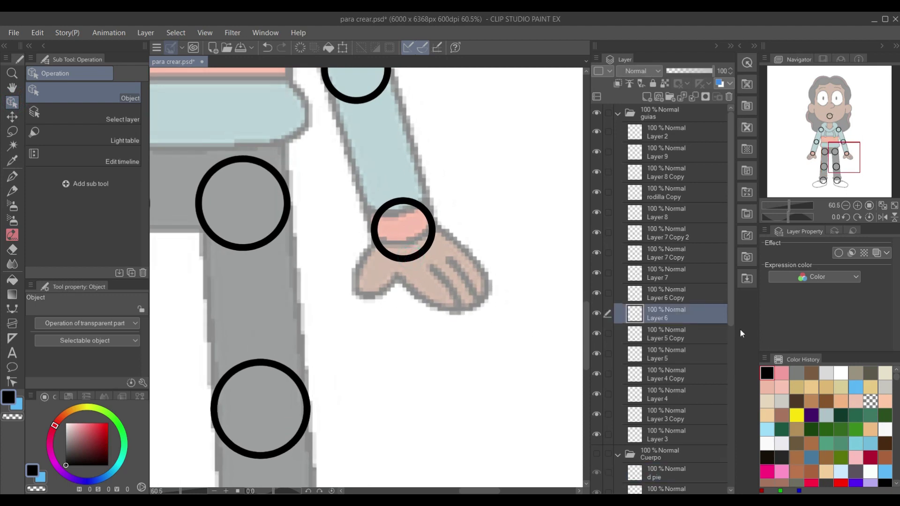
{"action": "left_click", "coordinate": [597, 314]}
{"action": "left_click", "coordinate": [597, 313]}
Step: Duplicate the wrist circle's layer and rename the copy as mano
{"action": "right_click", "coordinate": [657, 317]}
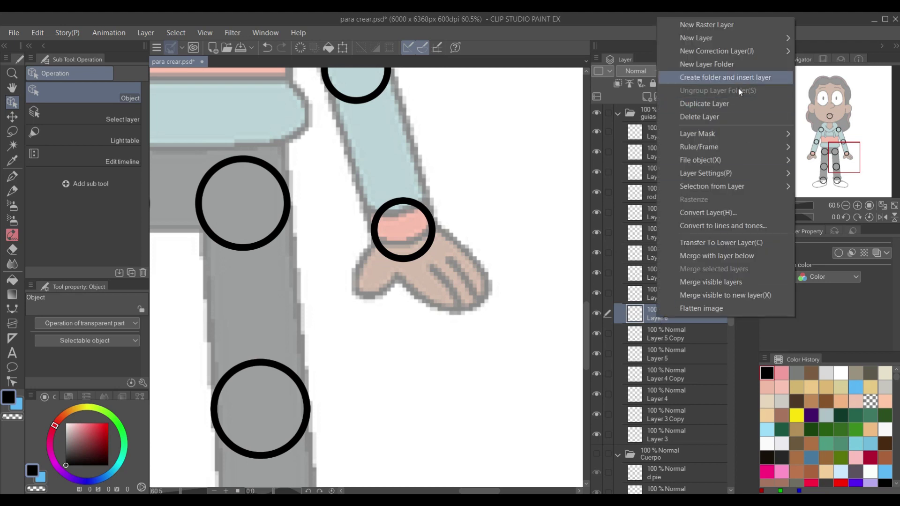
{"action": "left_click", "coordinate": [727, 103]}
{"action": "double_click", "coordinate": [684, 318]}
{"action": "type", "text": "man"}
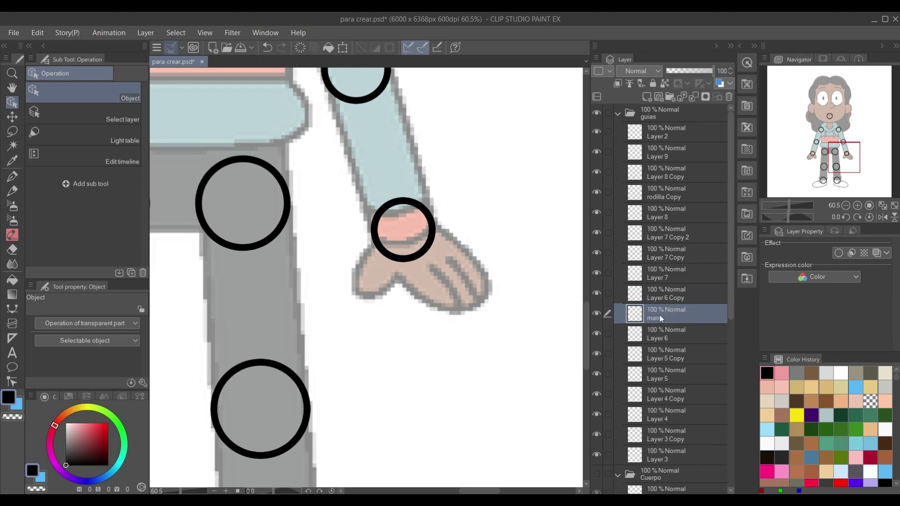
Step: Move the mano layer into the Cuerpo folder and place it between the antebrazo and Brazo layers
{"action": "scroll", "coordinate": [660, 315], "scroll_direction": "down", "scroll_amount": 3}
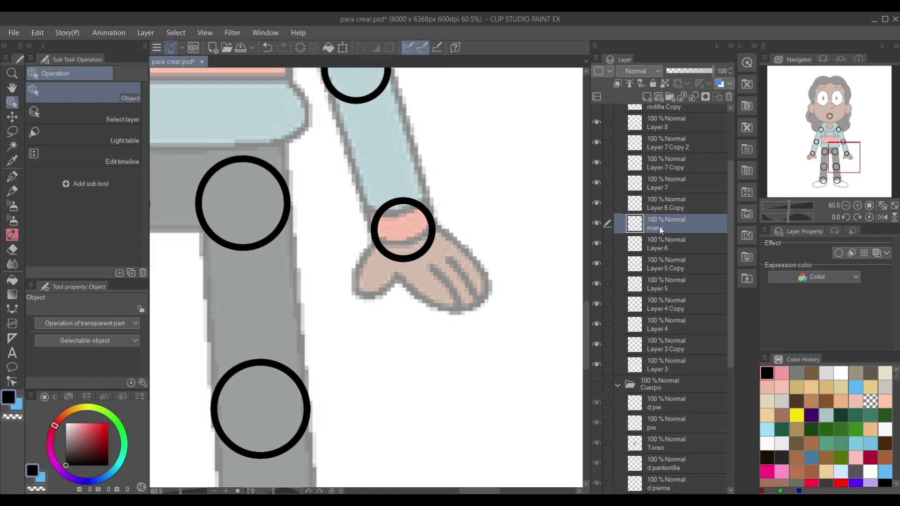
{"action": "left_click_drag", "start_coordinate": [660, 227], "coordinate": [674, 389]}
{"action": "scroll", "coordinate": [673, 389], "scroll_direction": "down", "scroll_amount": 3}
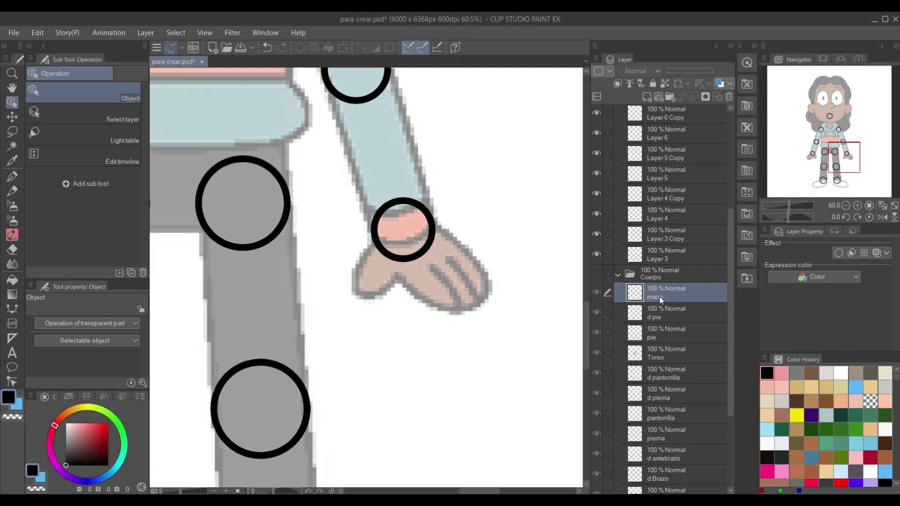
{"action": "scroll", "coordinate": [666, 377], "scroll_direction": "down", "scroll_amount": 2}
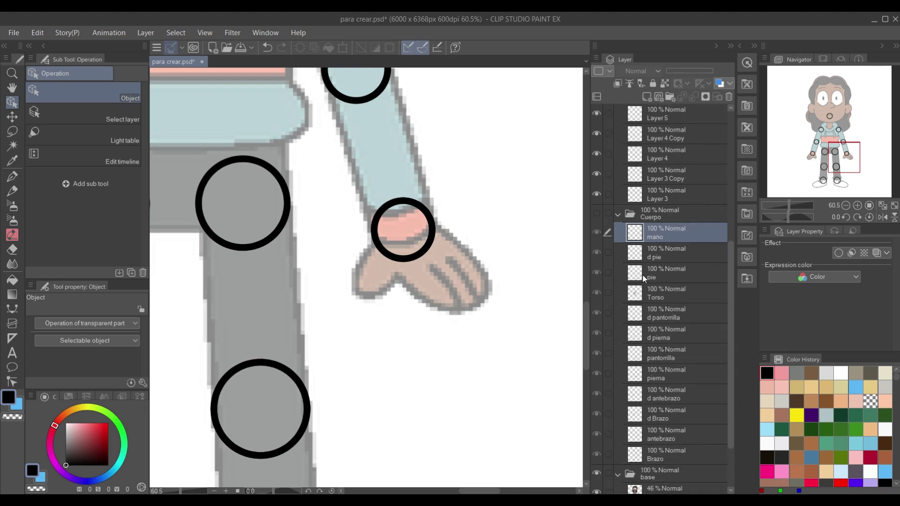
{"action": "left_click_drag", "start_coordinate": [670, 232], "coordinate": [687, 446]}
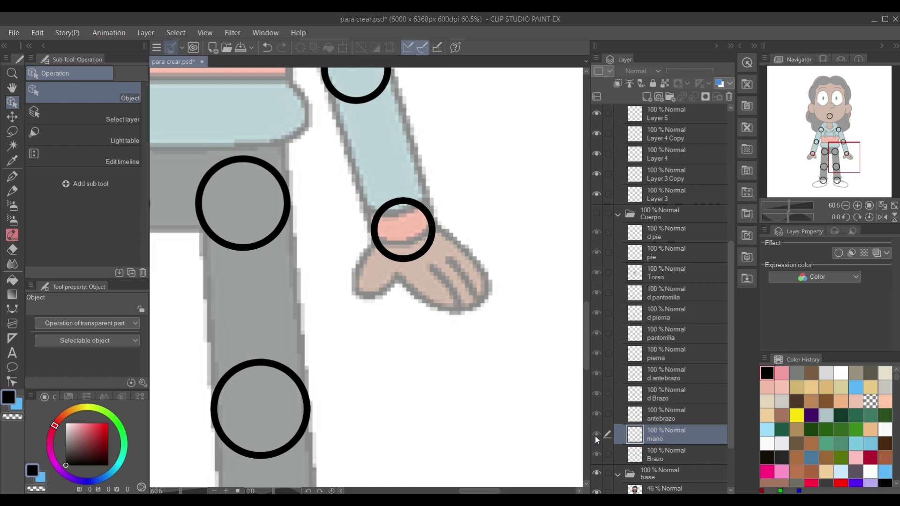
Step: Show the Cuerpo folder and hide the guias folder
{"action": "left_click", "coordinate": [602, 215]}
{"action": "scroll", "coordinate": [601, 184], "scroll_direction": "up", "scroll_amount": 3}
{"action": "scroll", "coordinate": [620, 144], "scroll_direction": "up", "scroll_amount": 3}
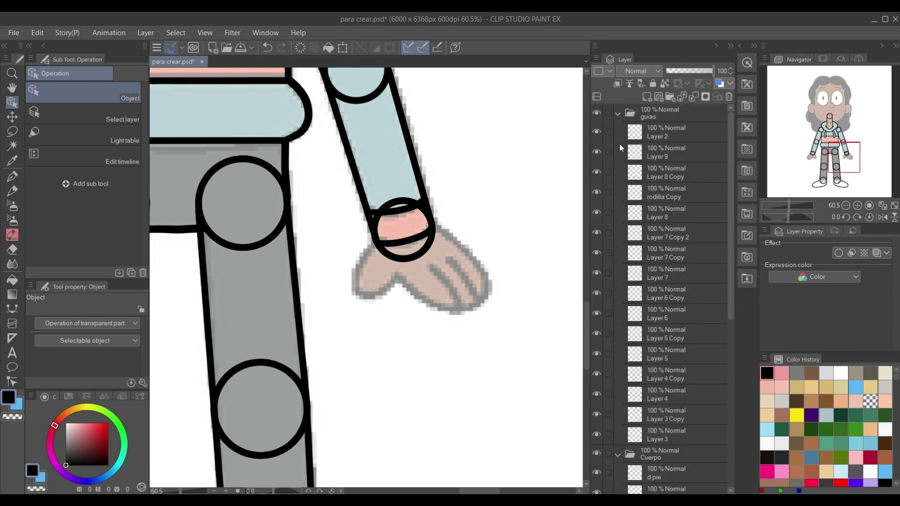
{"action": "left_click", "coordinate": [597, 113]}
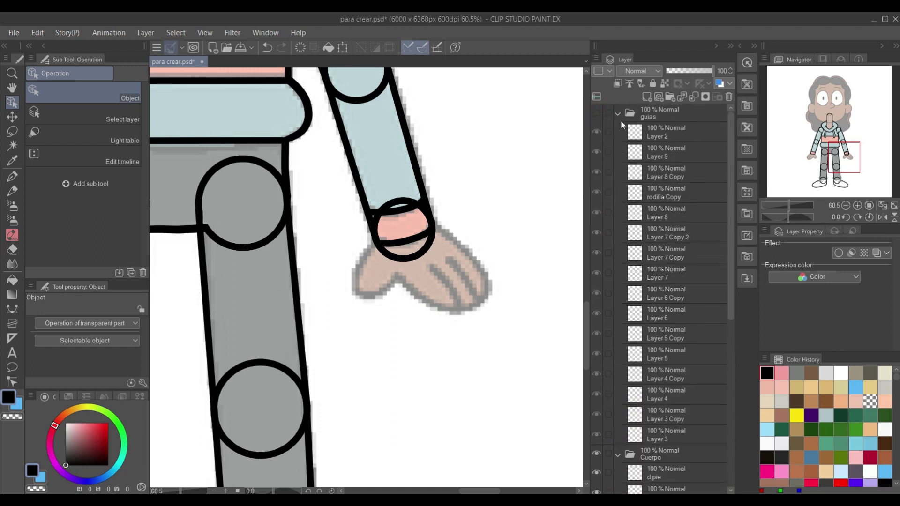
{"action": "scroll", "coordinate": [504, 366], "scroll_direction": "down", "scroll_amount": 3}
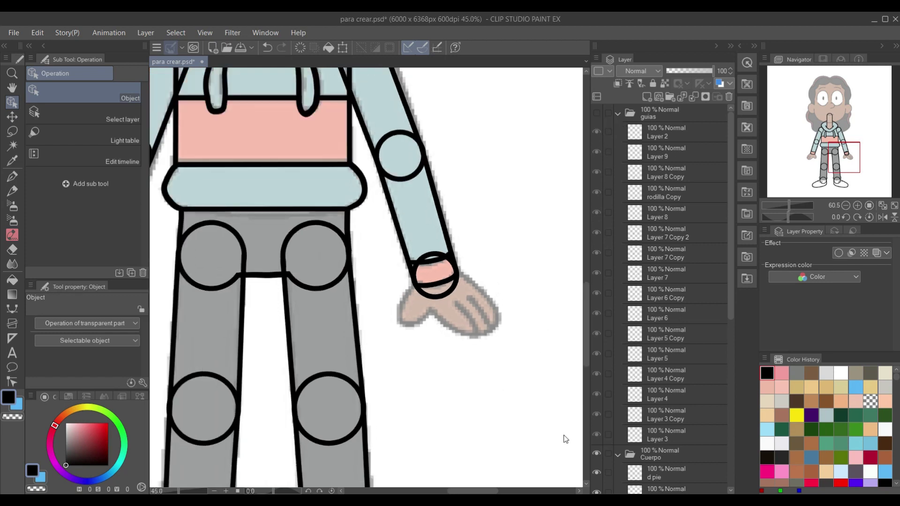
Step: Duplicate the mano layer in the Cuerpo folder
{"action": "scroll", "coordinate": [450, 316], "scroll_direction": "up", "scroll_amount": 2}
{"action": "scroll", "coordinate": [659, 395], "scroll_direction": "down", "scroll_amount": 5}
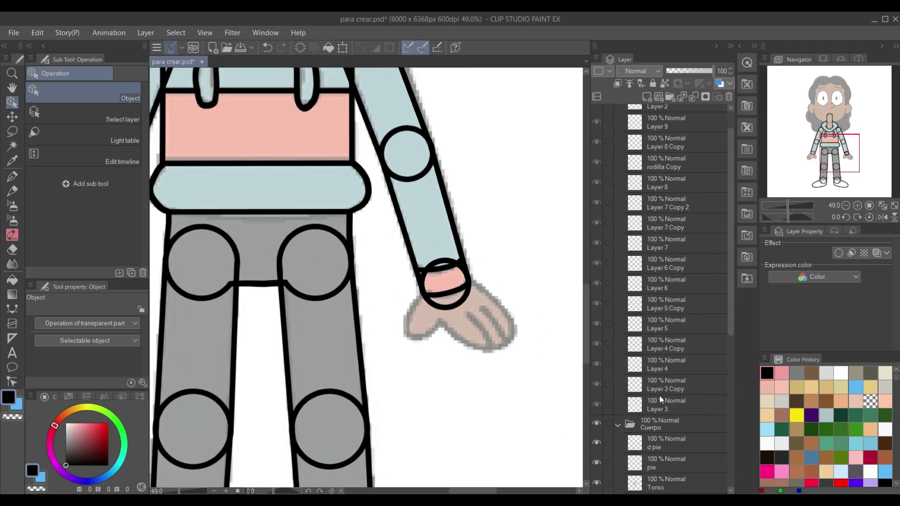
{"action": "left_click", "coordinate": [660, 397]}
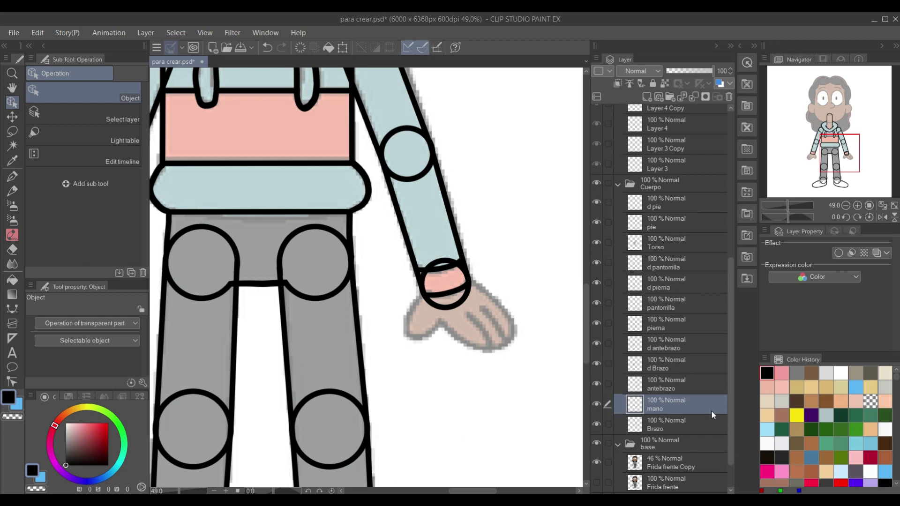
{"action": "scroll", "coordinate": [427, 272], "scroll_direction": "up", "scroll_amount": 4}
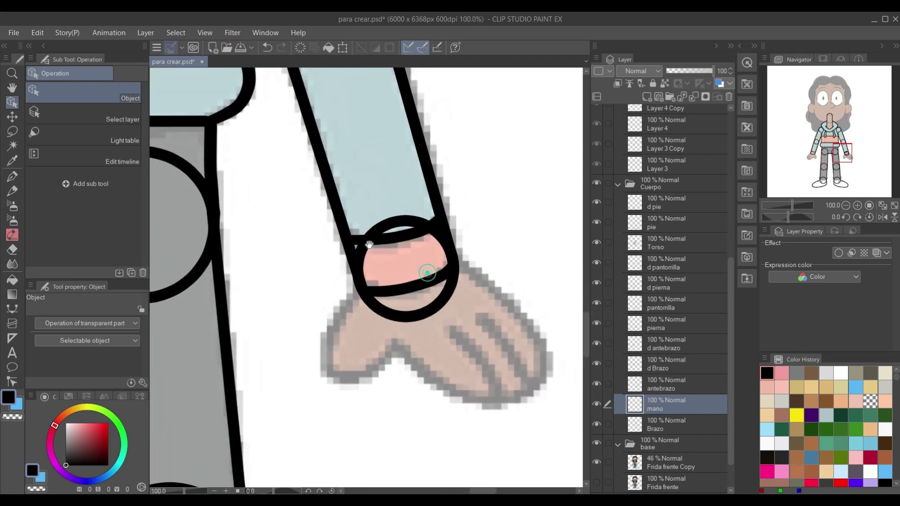
{"action": "right_click", "coordinate": [660, 407]}
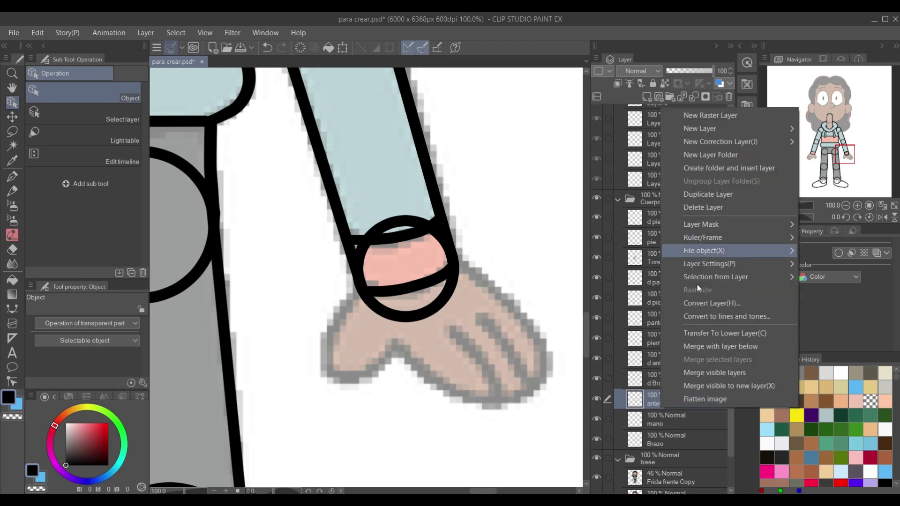
{"action": "left_click", "coordinate": [649, 404]}
{"action": "left_click", "coordinate": [659, 424]}
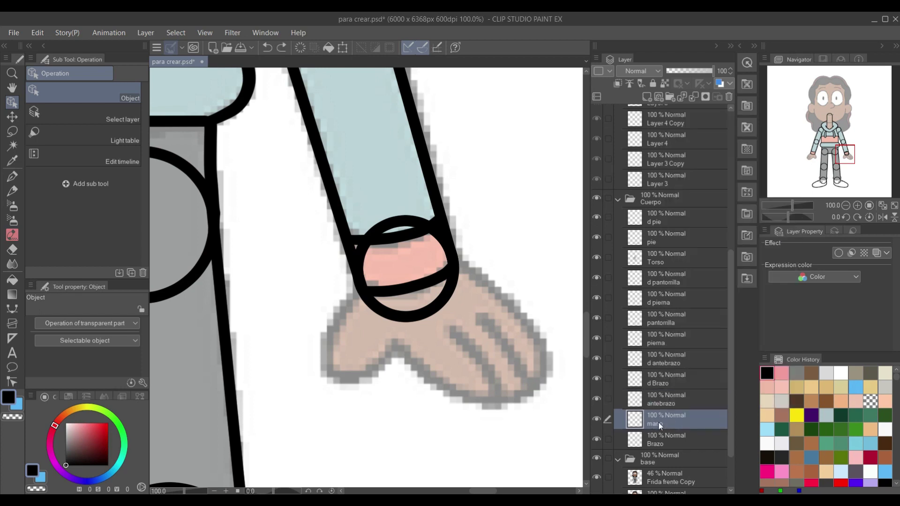
{"action": "right_click", "coordinate": [659, 421]}
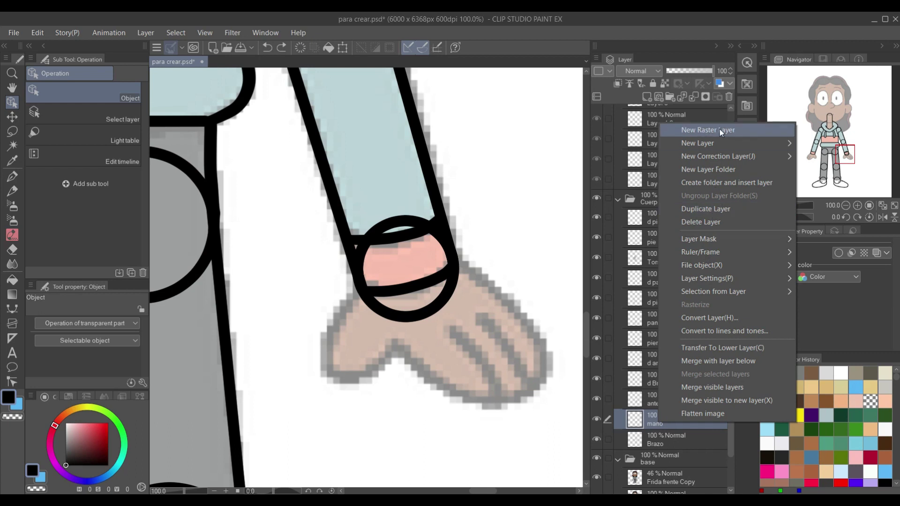
{"action": "left_click", "coordinate": [711, 209]}
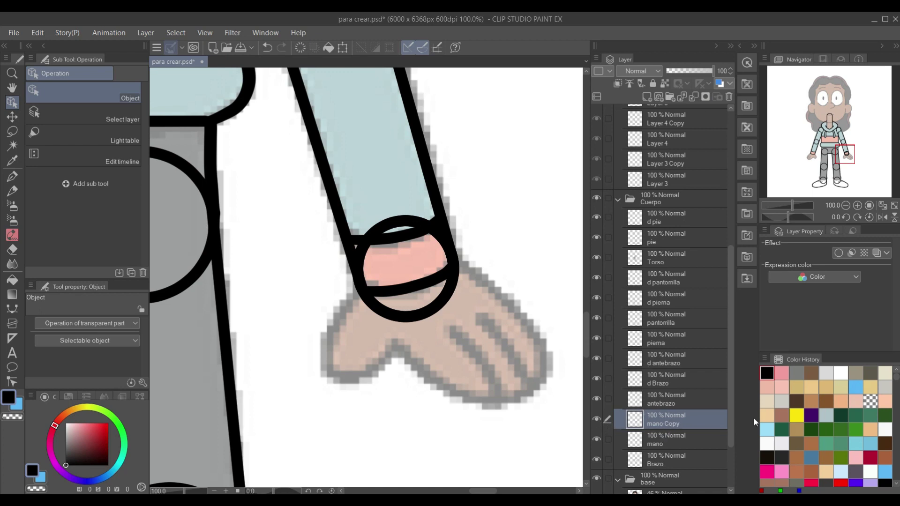
Step: Hide the mano Copy and antebrazo layers and make the original mano layer active for drawing with the G-pen
{"action": "left_click", "coordinate": [597, 419]}
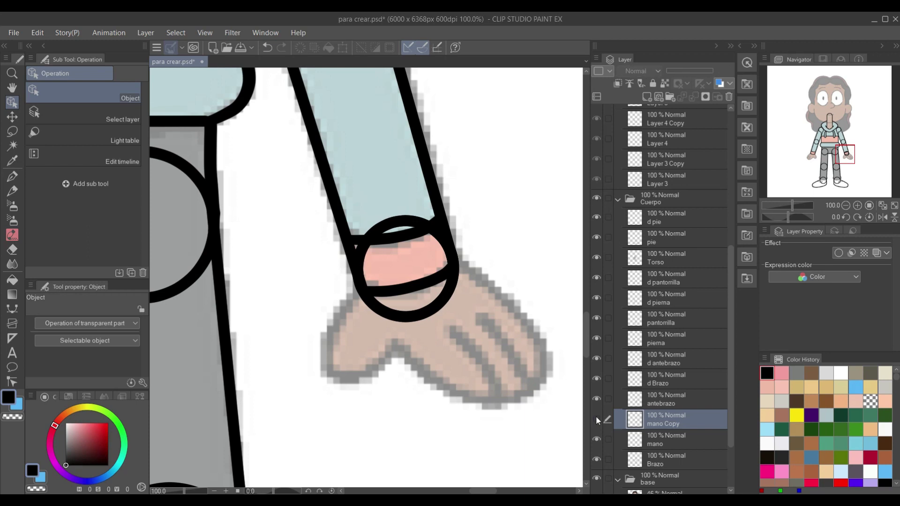
{"action": "left_click", "coordinate": [652, 438]}
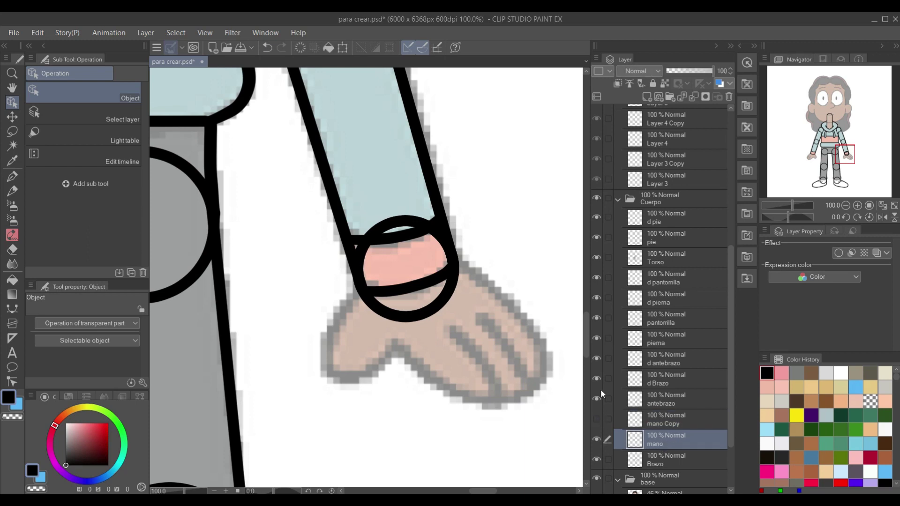
{"action": "scroll", "coordinate": [400, 262], "scroll_direction": "up", "scroll_amount": 2}
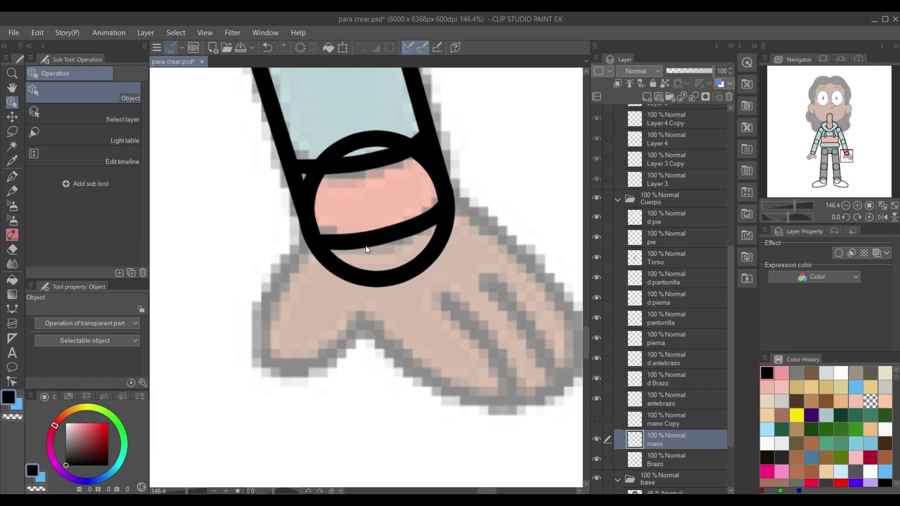
{"action": "key", "text": "p"}
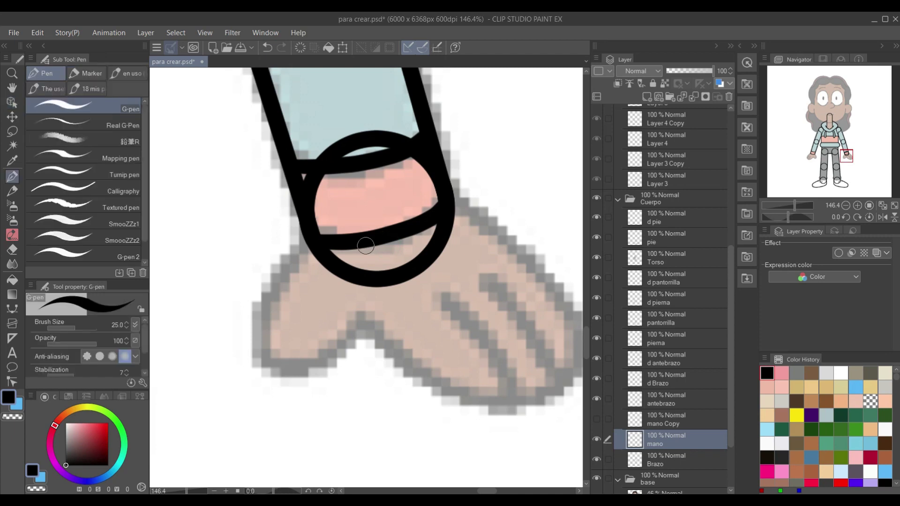
{"action": "left_click", "coordinate": [597, 398]}
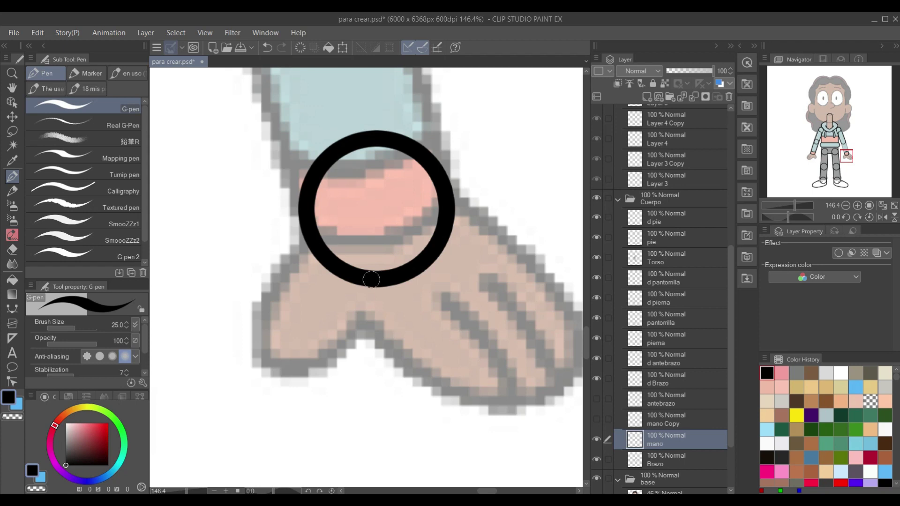
Step: Trace the thumb and first finger of the reference hand from the wrist circle with the G-pen, retrying the finger stroke
{"action": "mouse_move", "coordinate": [310, 241]}
{"action": "left_mouse_down"}
{"action": "mouse_move", "coordinate": [267, 330]}
{"action": "mouse_move", "coordinate": [272, 359]}
{"action": "mouse_move", "coordinate": [286, 372]}
{"action": "mouse_move", "coordinate": [355, 342]}
{"action": "left_mouse_up"}
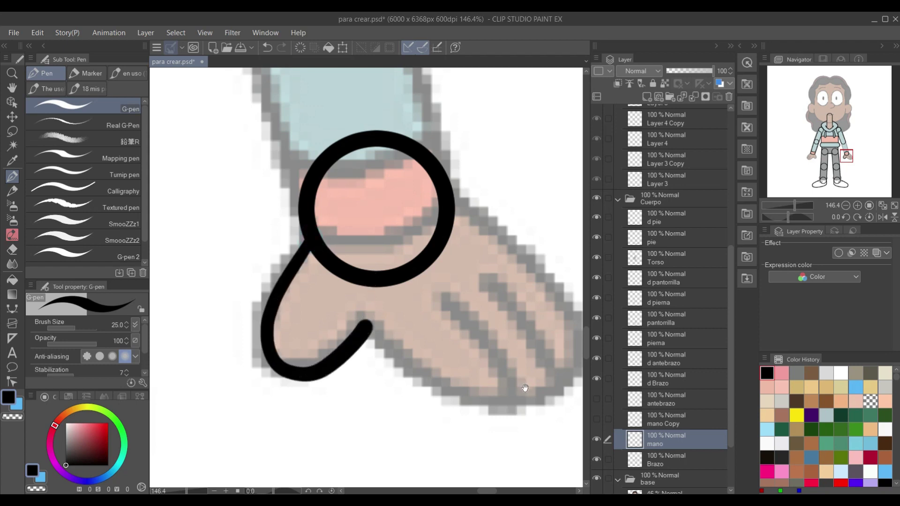
{"action": "left_click_drag", "start_coordinate": [527, 387], "coordinate": [449, 330]}
{"action": "mouse_move", "coordinate": [289, 285]}
{"action": "left_mouse_down"}
{"action": "mouse_move", "coordinate": [353, 341]}
{"action": "mouse_move", "coordinate": [410, 365]}
{"action": "mouse_move", "coordinate": [439, 348]}
{"action": "mouse_move", "coordinate": [430, 303]}
{"action": "mouse_move", "coordinate": [374, 235]}
{"action": "left_mouse_up"}
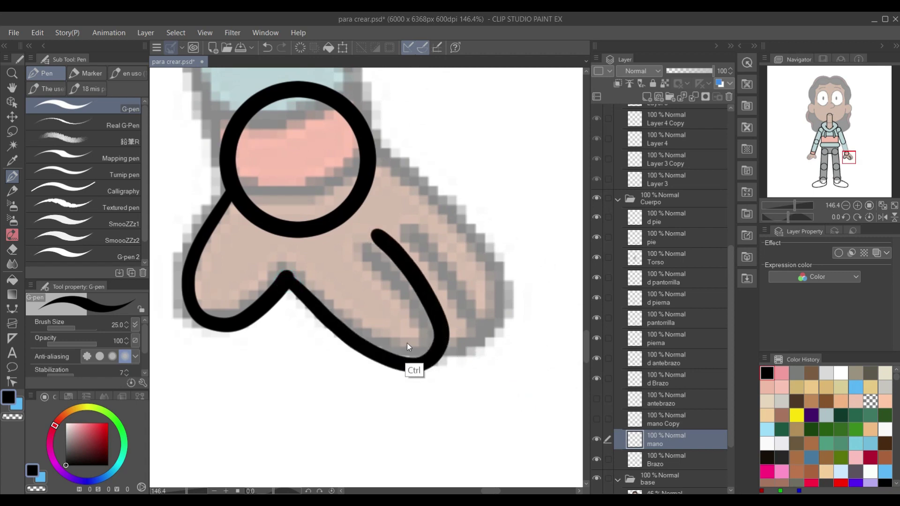
{"action": "key", "text": "ctrl+z"}
{"action": "mouse_move", "coordinate": [290, 280]}
{"action": "left_mouse_down"}
{"action": "mouse_move", "coordinate": [365, 348]}
{"action": "mouse_move", "coordinate": [403, 367]}
{"action": "mouse_move", "coordinate": [431, 361]}
{"action": "mouse_move", "coordinate": [435, 345]}
{"action": "mouse_move", "coordinate": [416, 302]}
{"action": "mouse_move", "coordinate": [371, 239]}
{"action": "left_mouse_up"}
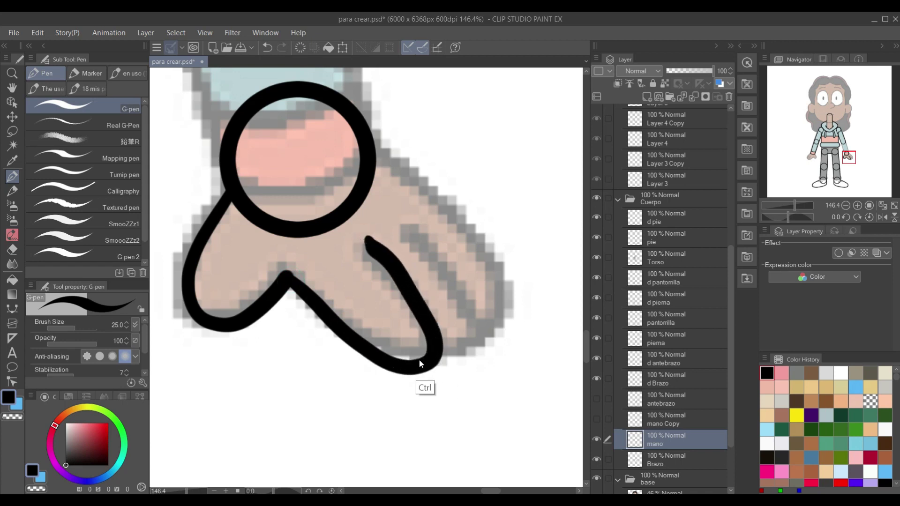
{"action": "key", "text": "ctrl+z"}
{"action": "mouse_move", "coordinate": [291, 281]}
{"action": "left_mouse_down"}
{"action": "mouse_move", "coordinate": [348, 341]}
{"action": "mouse_move", "coordinate": [400, 363]}
{"action": "mouse_move", "coordinate": [433, 347]}
{"action": "mouse_move", "coordinate": [367, 242]}
{"action": "mouse_move", "coordinate": [422, 315]}
{"action": "mouse_move", "coordinate": [424, 351]}
{"action": "mouse_move", "coordinate": [356, 334]}
{"action": "mouse_move", "coordinate": [287, 282]}
{"action": "mouse_move", "coordinate": [366, 348]}
{"action": "mouse_move", "coordinate": [401, 363]}
{"action": "mouse_move", "coordinate": [418, 359]}
{"action": "mouse_move", "coordinate": [427, 348]}
{"action": "mouse_move", "coordinate": [423, 327]}
{"action": "mouse_move", "coordinate": [368, 239]}
{"action": "left_mouse_up"}
{"action": "key", "text": "ctrl+z"}
{"action": "key", "text": "ctrl+z"}
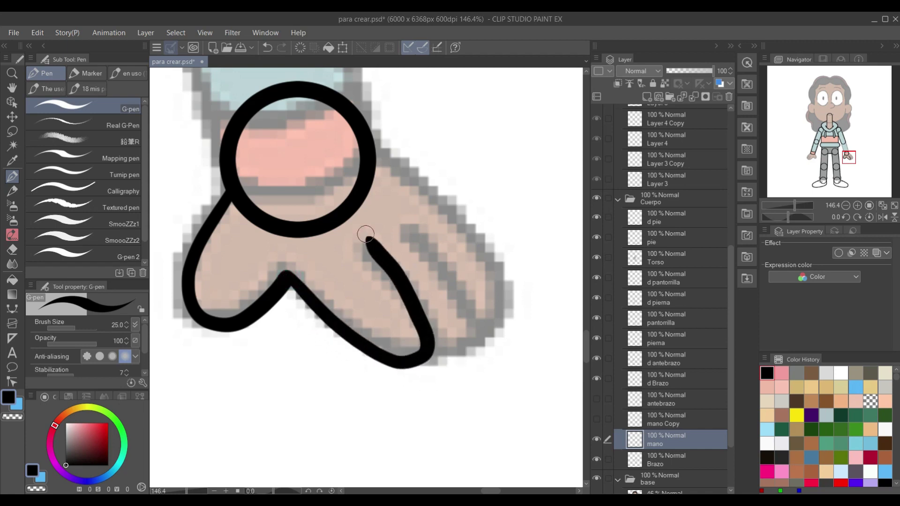
Step: Trace the two remaining fingers and the hand's outer edge back up to the wrist circle
{"action": "mouse_move", "coordinate": [428, 348]}
{"action": "left_mouse_down"}
{"action": "mouse_move", "coordinate": [473, 339]}
{"action": "mouse_move", "coordinate": [470, 313]}
{"action": "mouse_move", "coordinate": [403, 225]}
{"action": "left_mouse_up"}
{"action": "scroll", "coordinate": [507, 354], "scroll_direction": "up", "scroll_amount": 2}
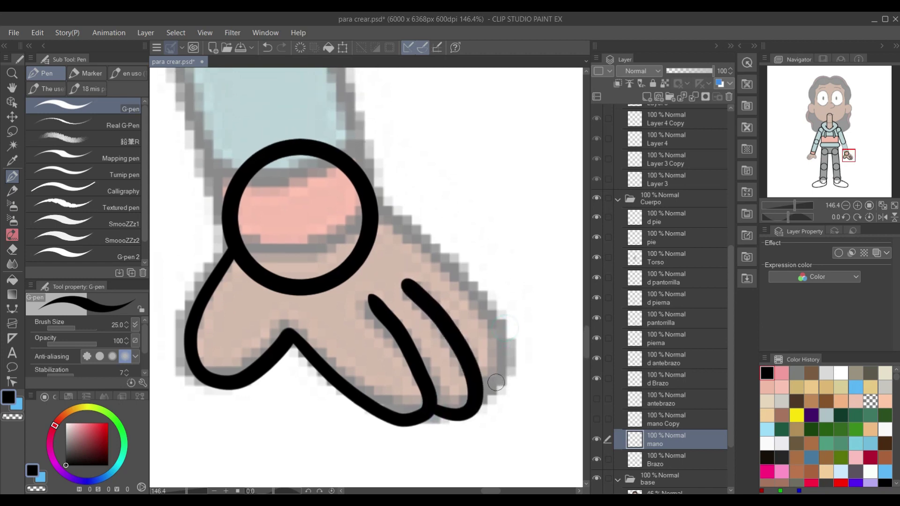
{"action": "mouse_move", "coordinate": [480, 384]}
{"action": "left_mouse_down"}
{"action": "mouse_move", "coordinate": [501, 360]}
{"action": "mouse_move", "coordinate": [480, 307]}
{"action": "mouse_move", "coordinate": [371, 202]}
{"action": "left_mouse_up"}
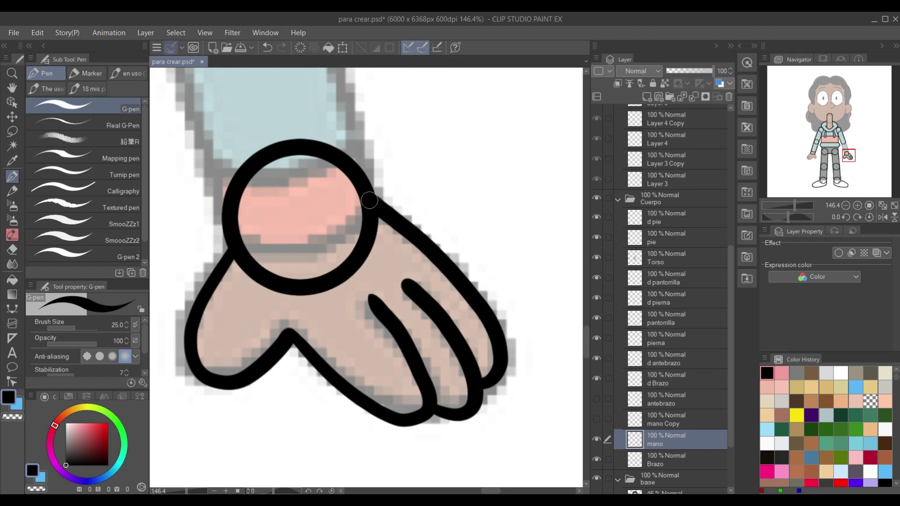
Step: Erase the arc of the wrist circle inside the hand outline, cutting its ends and deleting the remainder with a lasso selection
{"action": "key", "text": "e"}
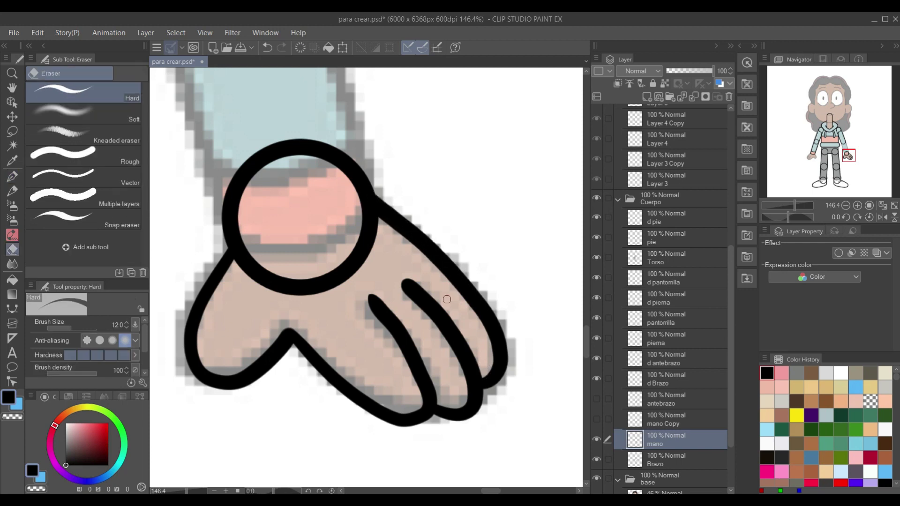
{"action": "left_click_drag", "start_coordinate": [364, 219], "coordinate": [384, 227]}
{"action": "mouse_move", "coordinate": [234, 274]}
{"action": "left_mouse_down"}
{"action": "mouse_move", "coordinate": [260, 233]}
{"action": "mouse_move", "coordinate": [234, 267]}
{"action": "mouse_move", "coordinate": [264, 243]}
{"action": "mouse_move", "coordinate": [273, 292]}
{"action": "left_mouse_up"}
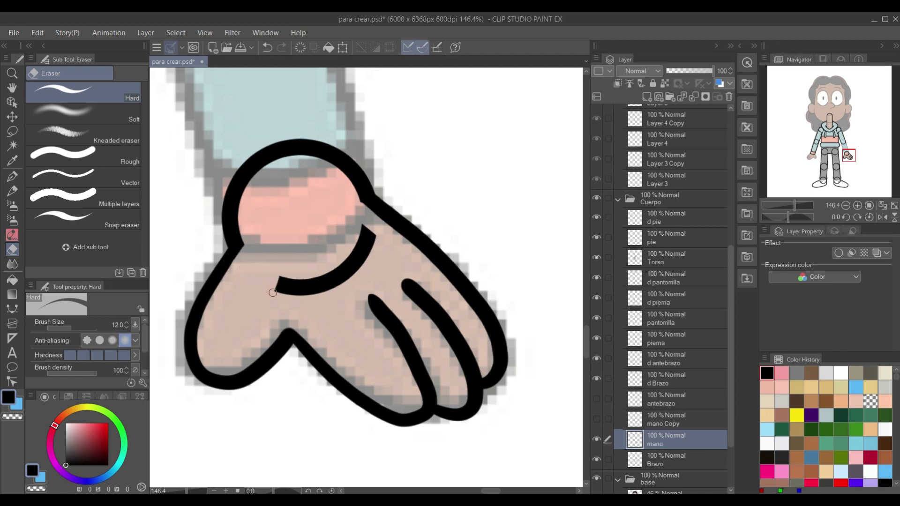
{"action": "key", "text": "m"}
{"action": "mouse_move", "coordinate": [384, 249]}
{"action": "left_mouse_down"}
{"action": "mouse_move", "coordinate": [337, 300]}
{"action": "mouse_move", "coordinate": [273, 290]}
{"action": "mouse_move", "coordinate": [350, 216]}
{"action": "mouse_move", "coordinate": [375, 219]}
{"action": "mouse_move", "coordinate": [392, 251]}
{"action": "left_mouse_up"}
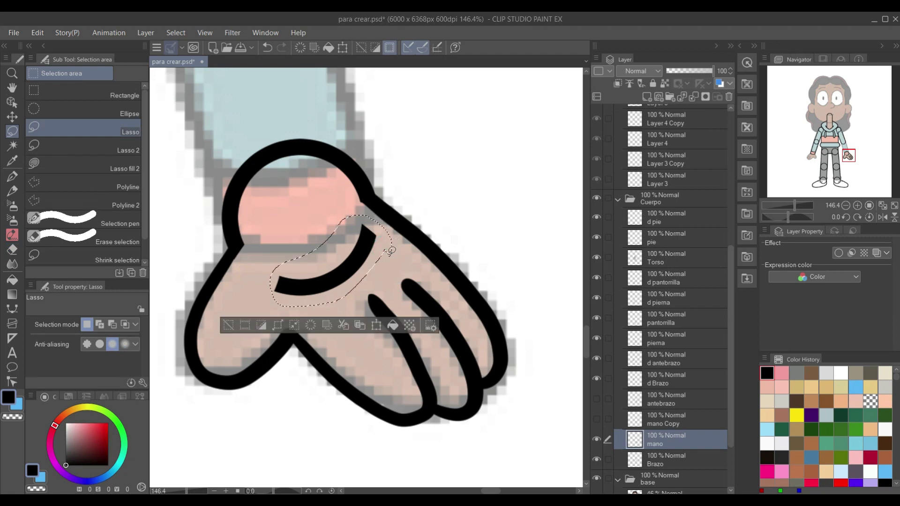
{"action": "key", "text": "Delete"}
{"action": "key", "text": "ctrl+d"}
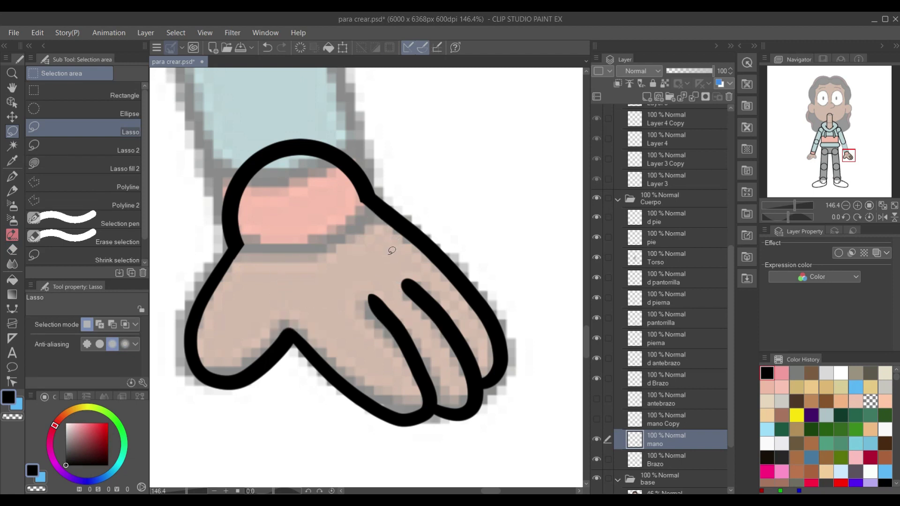
Step: Duplicate the finished mano layer and rename the copy as d mano
{"action": "scroll", "coordinate": [392, 251], "scroll_direction": "down", "scroll_amount": 6}
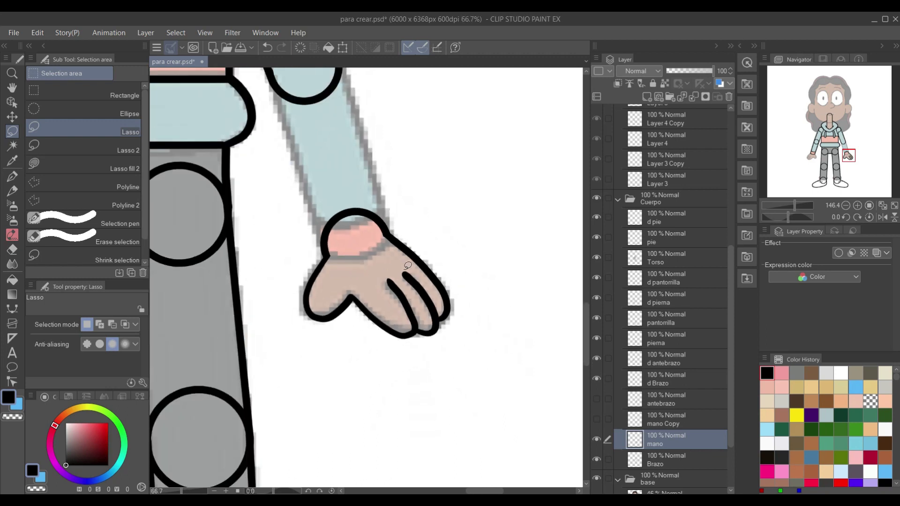
{"action": "mouse_move", "coordinate": [413, 271]}
{"action": "left_mouse_down"}
{"action": "mouse_move", "coordinate": [467, 270]}
{"action": "mouse_move", "coordinate": [485, 282]}
{"action": "left_mouse_up"}
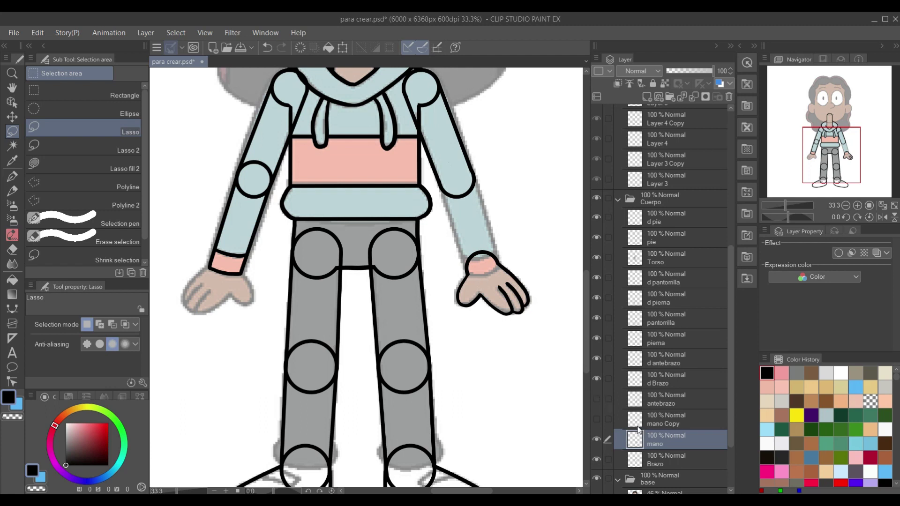
{"action": "mouse_move", "coordinate": [473, 316]}
{"action": "left_mouse_down"}
{"action": "mouse_move", "coordinate": [402, 311]}
{"action": "mouse_move", "coordinate": [420, 331]}
{"action": "mouse_move", "coordinate": [462, 322]}
{"action": "left_mouse_up"}
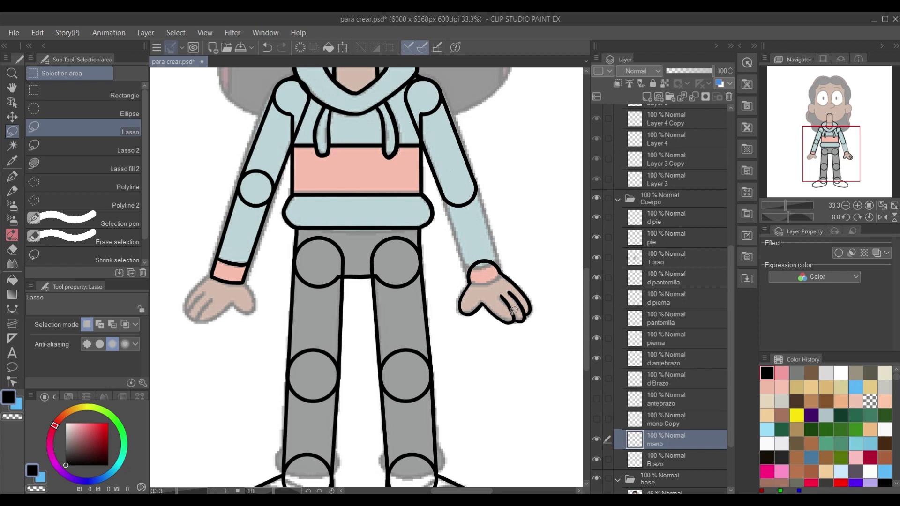
{"action": "right_click", "coordinate": [664, 442]}
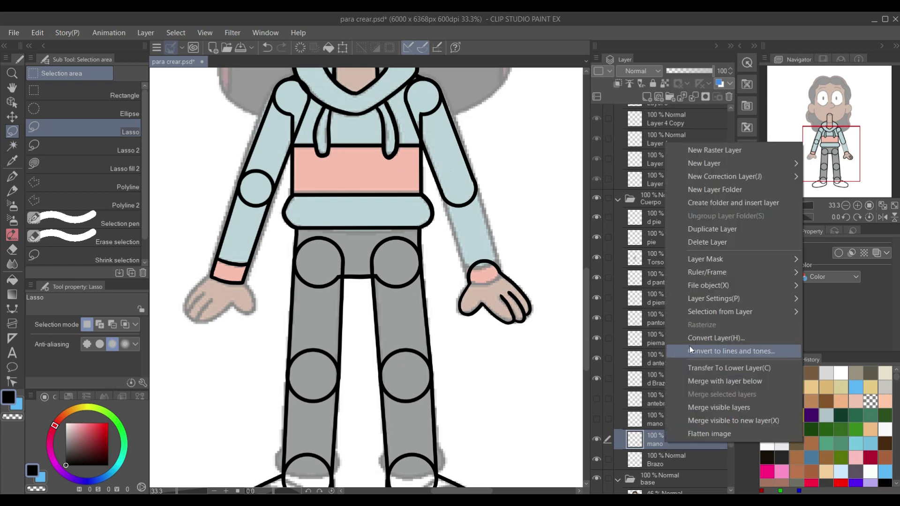
{"action": "left_click", "coordinate": [716, 229]}
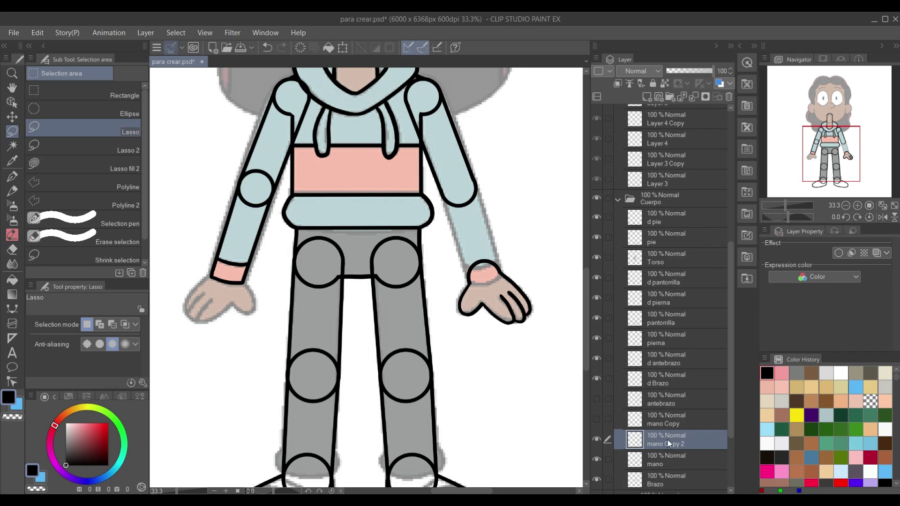
{"action": "double_click", "coordinate": [669, 444]}
{"action": "type", "text": "d mano"}
{"action": "key", "text": "Return"}
Step: Flip the d mano hand horizontally and move it to the wrist of the opposite arm
{"action": "left_click", "coordinate": [37, 32]}
{"action": "mouse_move", "coordinate": [86, 307]}
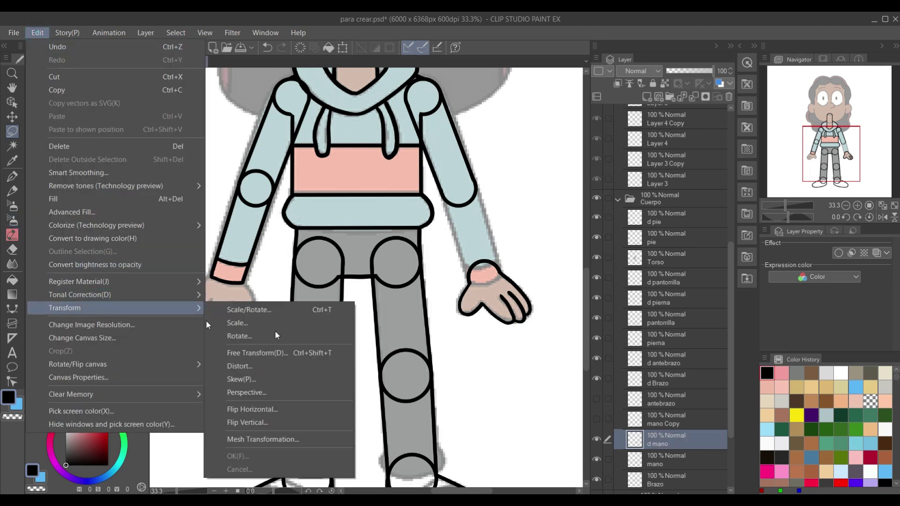
{"action": "left_click", "coordinate": [284, 411]}
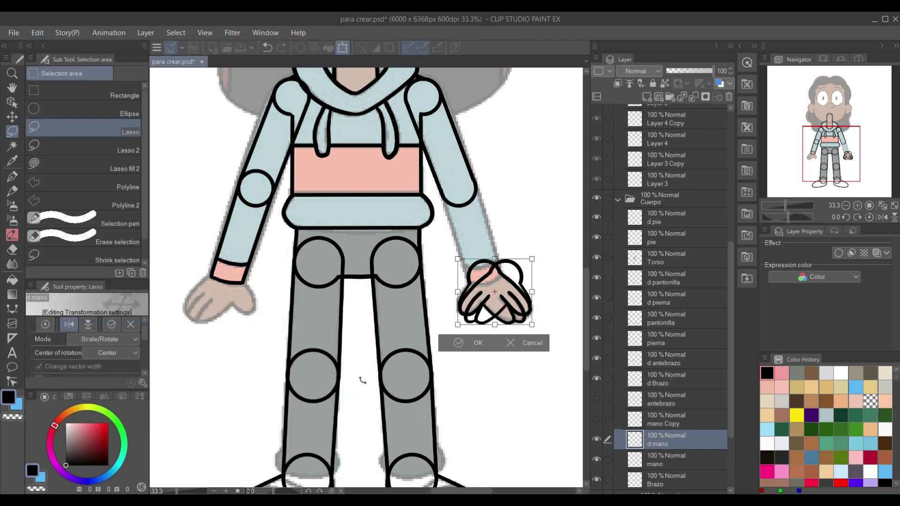
{"action": "left_click_drag", "start_coordinate": [495, 292], "coordinate": [218, 291]}
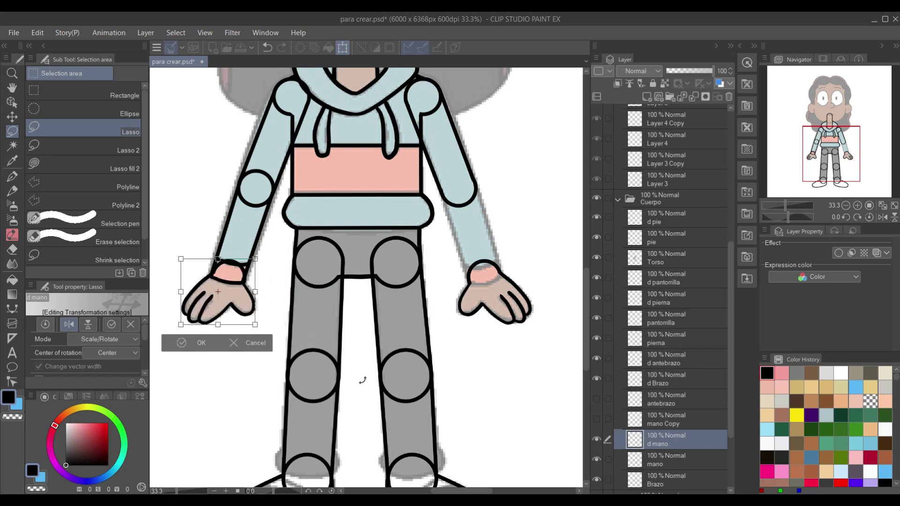
Step: Nudge the flipped hand slightly left to align it with the forearm's cuff and apply the transformation
{"action": "scroll", "coordinate": [349, 374], "scroll_direction": "up", "scroll_amount": 3}
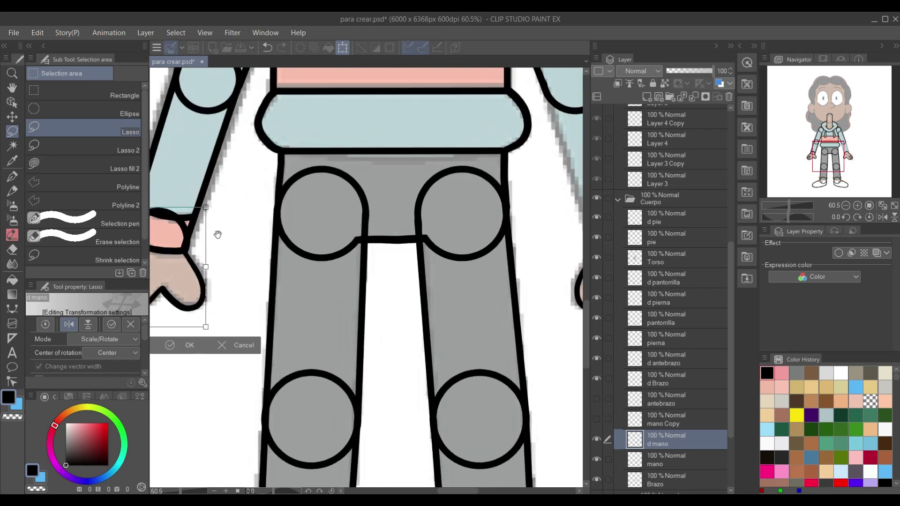
{"action": "left_click_drag", "start_coordinate": [458, 285], "coordinate": [507, 307]}
{"action": "scroll", "coordinate": [471, 312], "scroll_direction": "up", "scroll_amount": 2}
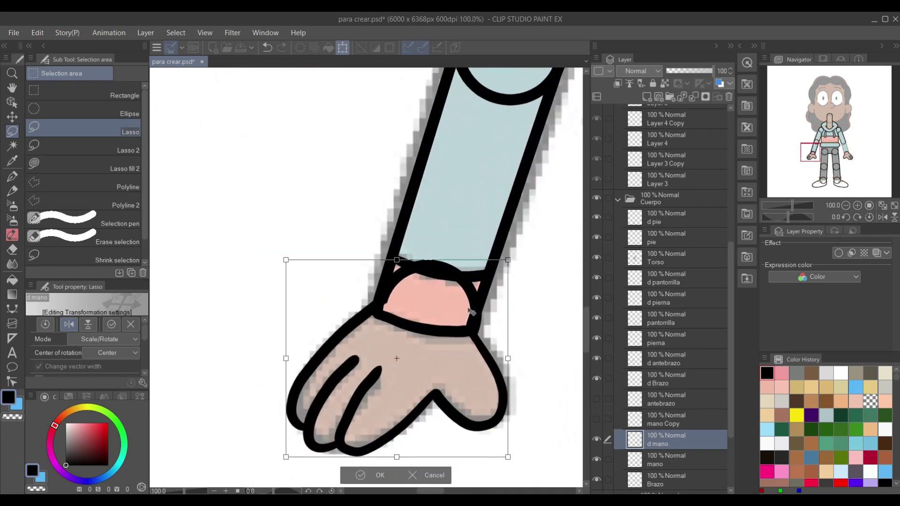
{"action": "key", "text": "Left"}
{"action": "key", "text": "Left"}
{"action": "key", "text": "Left"}
{"action": "key", "text": "Left"}
{"action": "key", "text": "Left"}
{"action": "key", "text": "Left"}
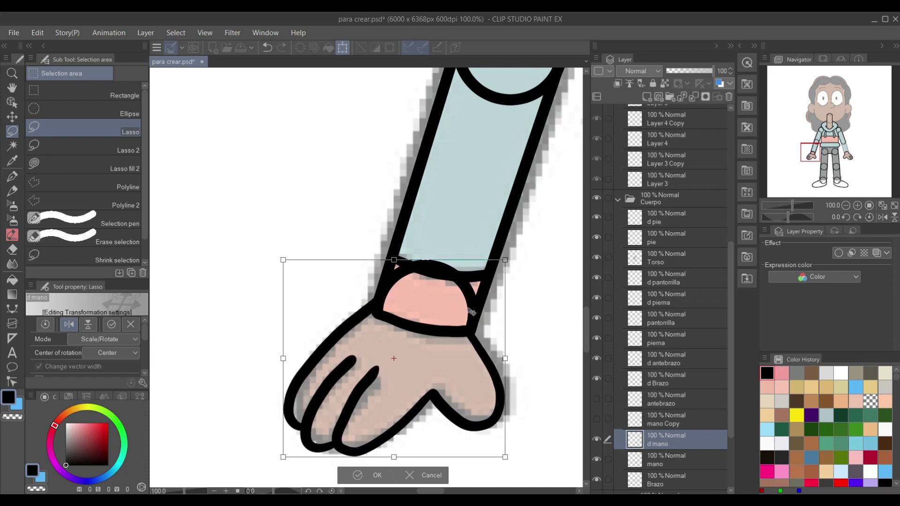
{"action": "key", "text": "Return"}
Step: Show the mano Copy and antebrazo layers again and check the whole figure
{"action": "scroll", "coordinate": [472, 304], "scroll_direction": "down", "scroll_amount": 5}
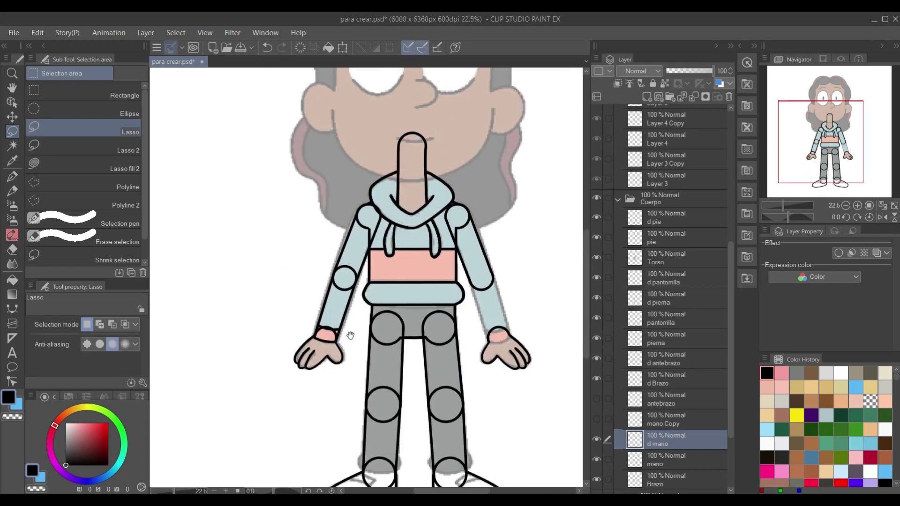
{"action": "scroll", "coordinate": [349, 299], "scroll_direction": "down", "scroll_amount": 1}
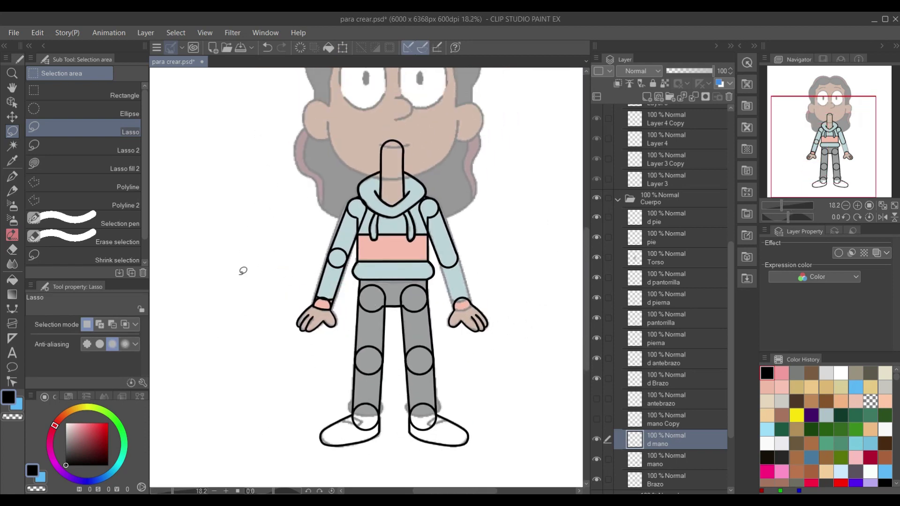
{"action": "left_click", "coordinate": [597, 415]}
{"action": "left_click", "coordinate": [600, 398]}
{"action": "scroll", "coordinate": [464, 189], "scroll_direction": "down", "scroll_amount": 2}
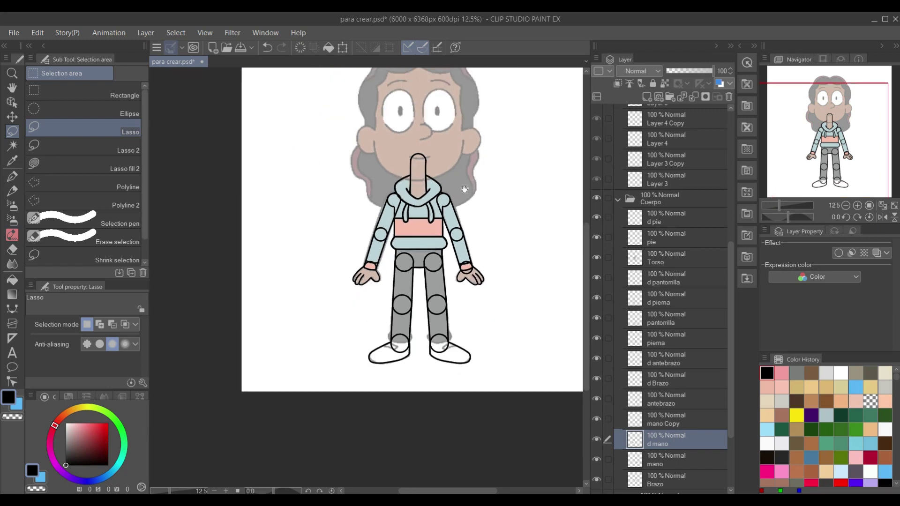
{"action": "scroll", "coordinate": [464, 189], "scroll_direction": "up", "scroll_amount": 1}
{"action": "mouse_move", "coordinate": [464, 189]}
{"action": "left_mouse_down"}
{"action": "mouse_move", "coordinate": [381, 224]}
{"action": "mouse_move", "coordinate": [389, 201]}
{"action": "left_mouse_up"}
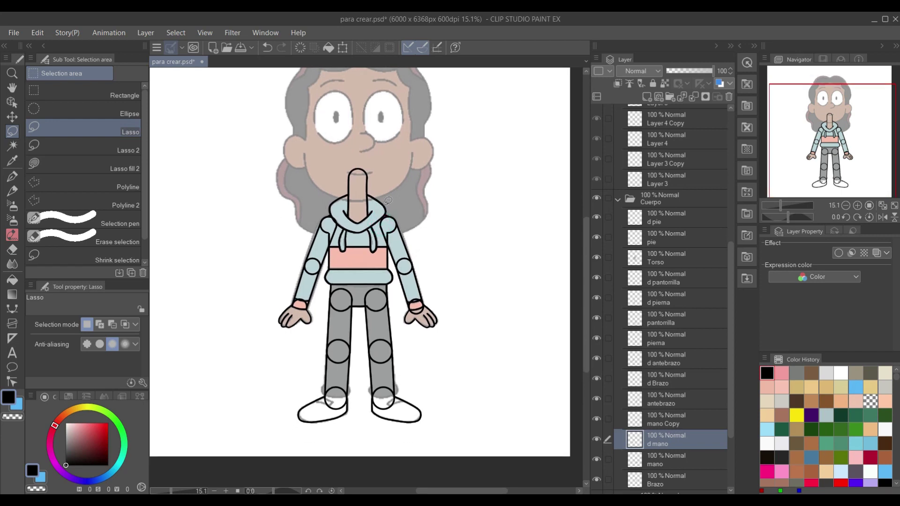